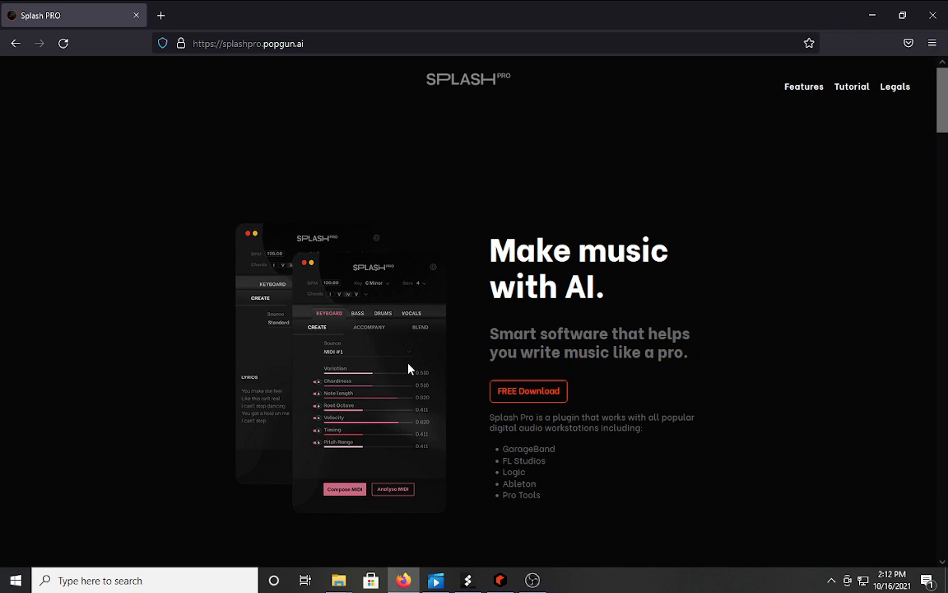
Reveal the Windows, MacOS and Max for Live download choices on splashpro.popgun.ai.
left_click(506, 390)
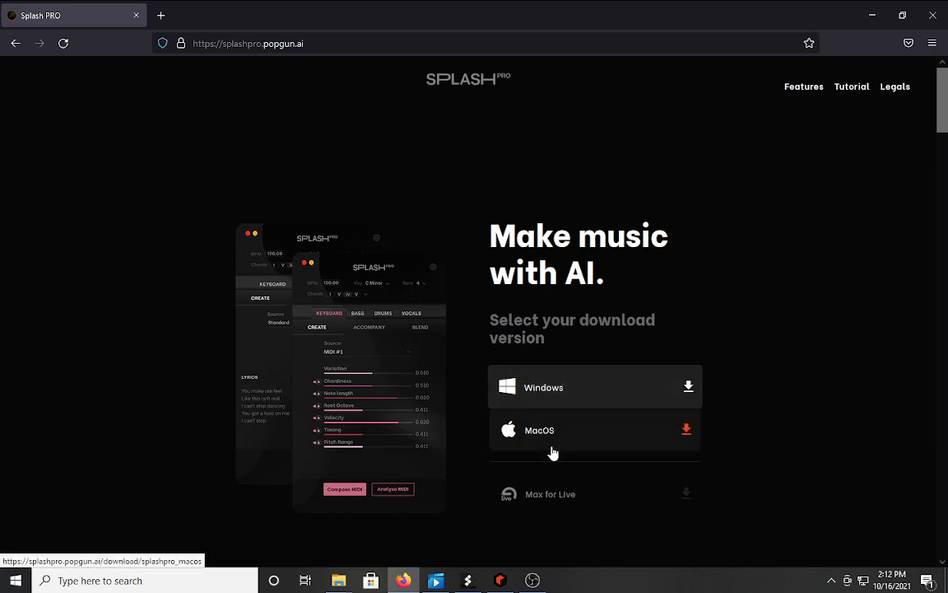
scroll(575, 478, "down", 2)
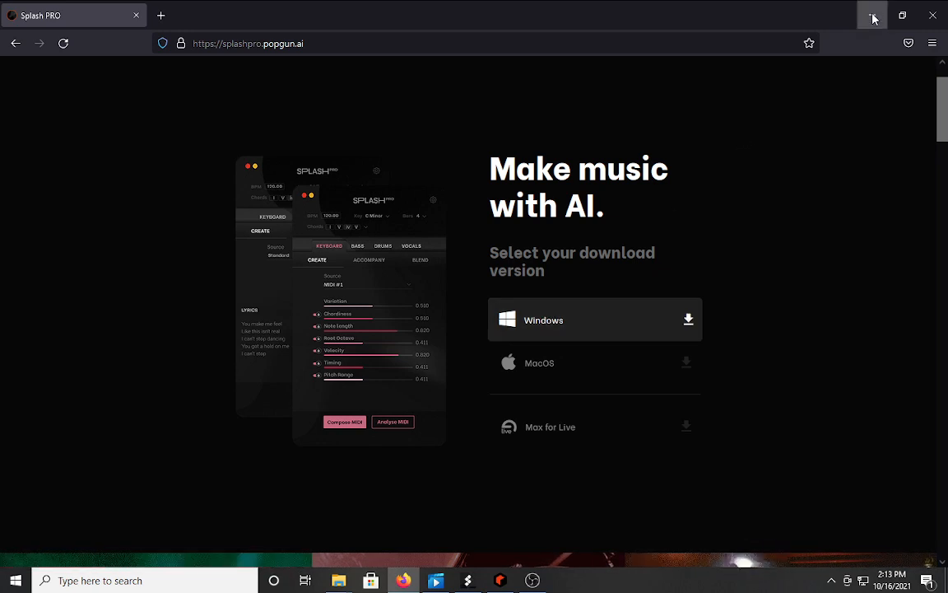
Close Firefox from its taskbar jump list and bring up Splash Pro over Reason's Document 1.
left_click(497, 583)
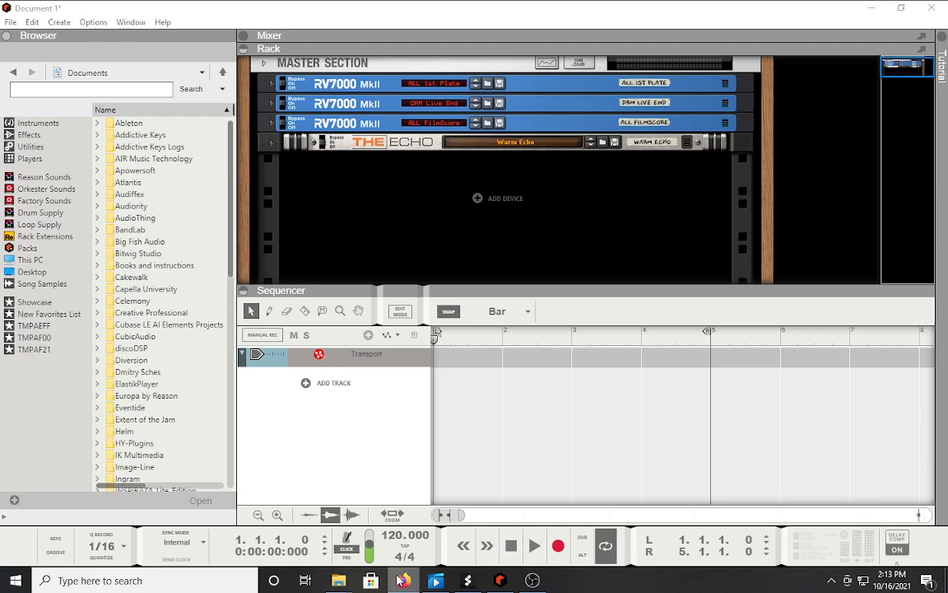
right_click(399, 580)
left_click(375, 550)
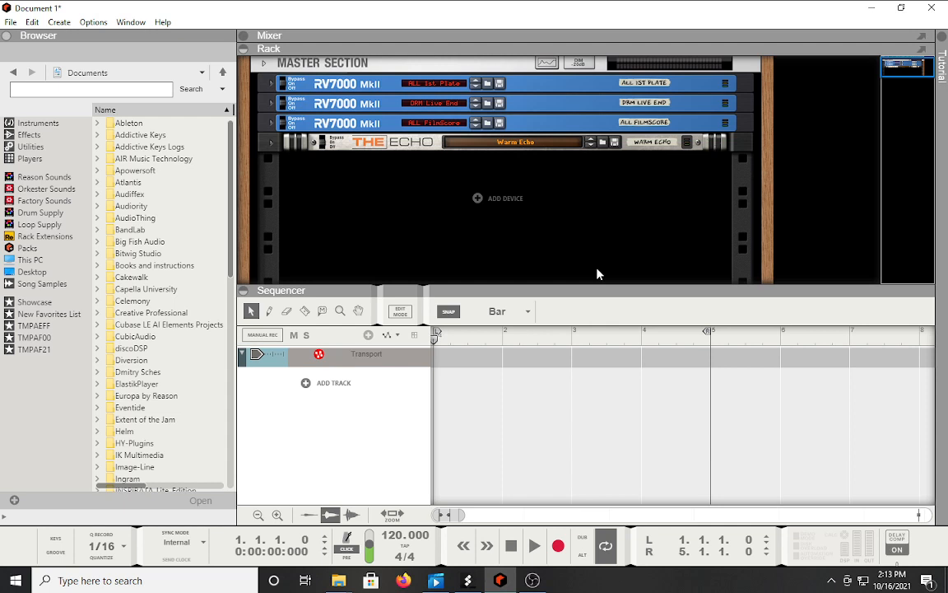
left_click(467, 581)
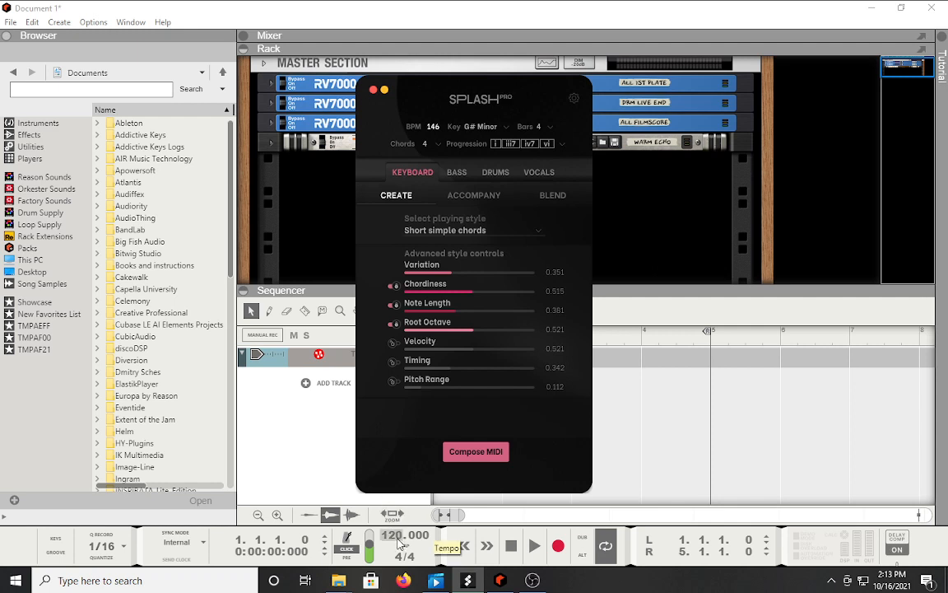
Raise Reason's project tempo to 146 BPM to match Splash Pro.
left_click_drag(399, 543, 408, 469)
left_click(408, 469)
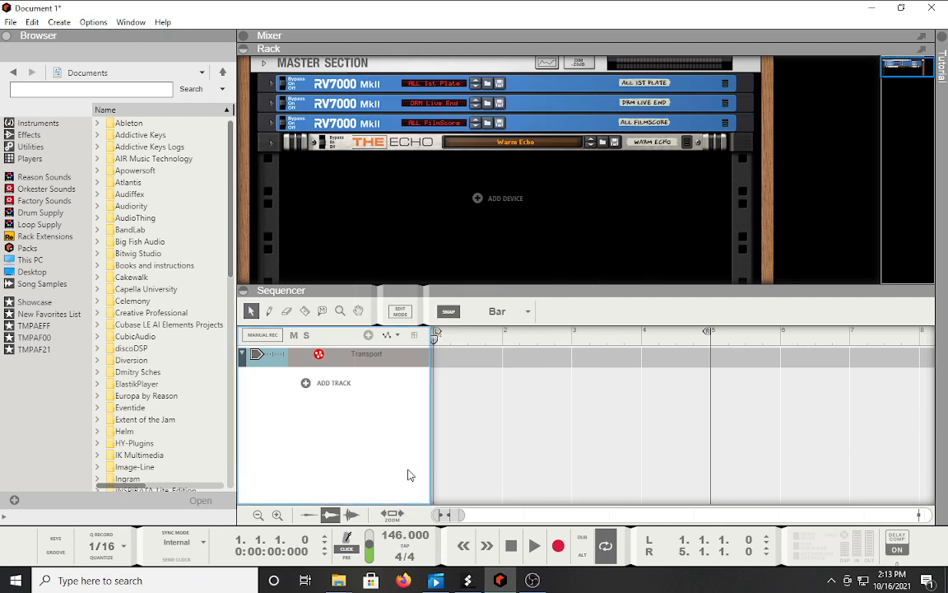
left_click(468, 580)
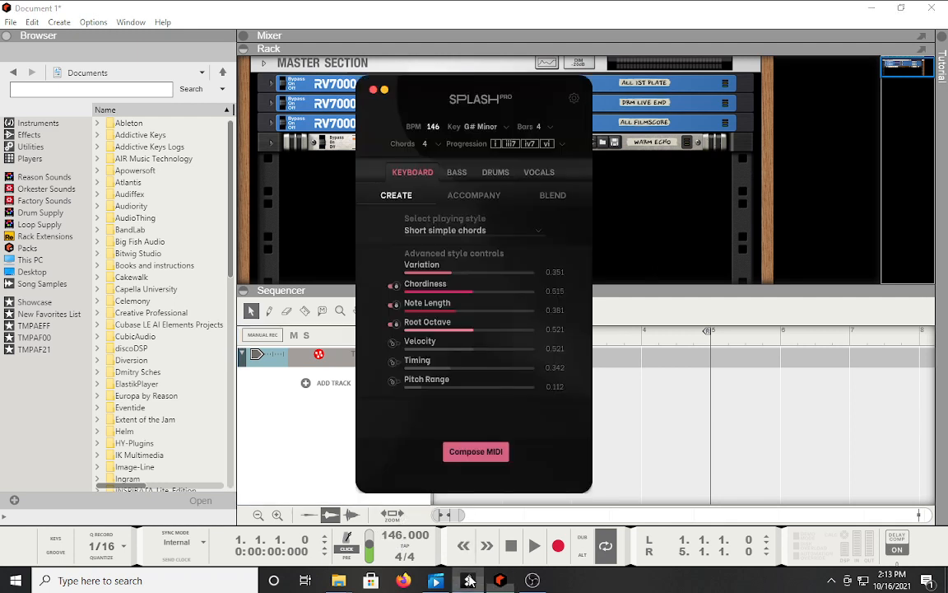
Review the Key, Bars, Chords and Progression lists, keeping G# Minor, 4 bars and 4 chords.
left_click(478, 127)
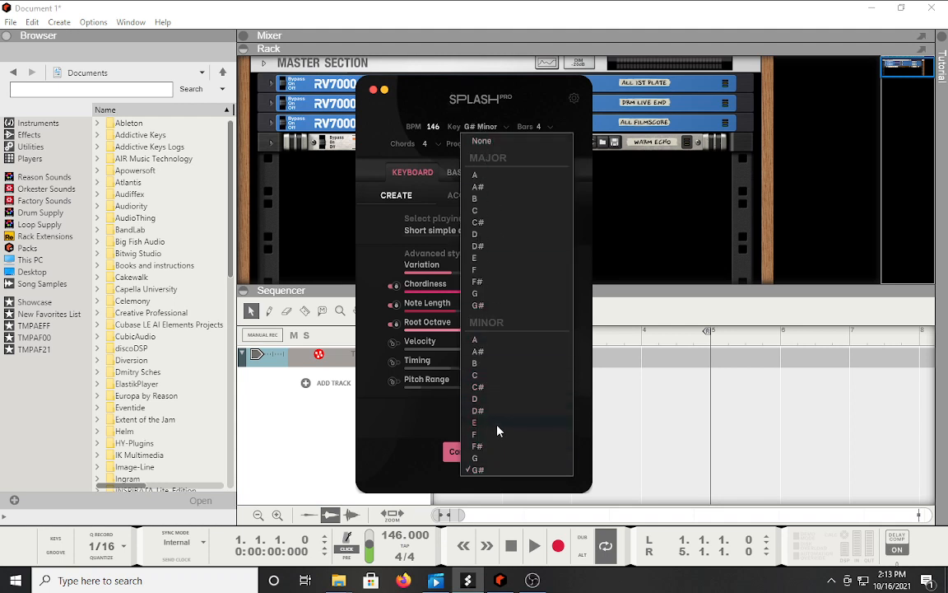
left_click(535, 108)
left_click(539, 129)
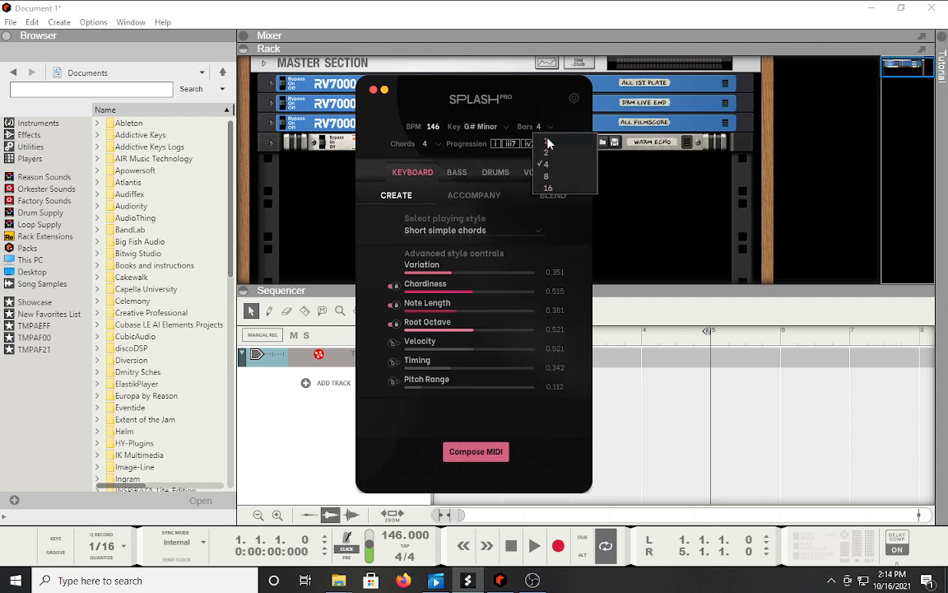
left_click(529, 98)
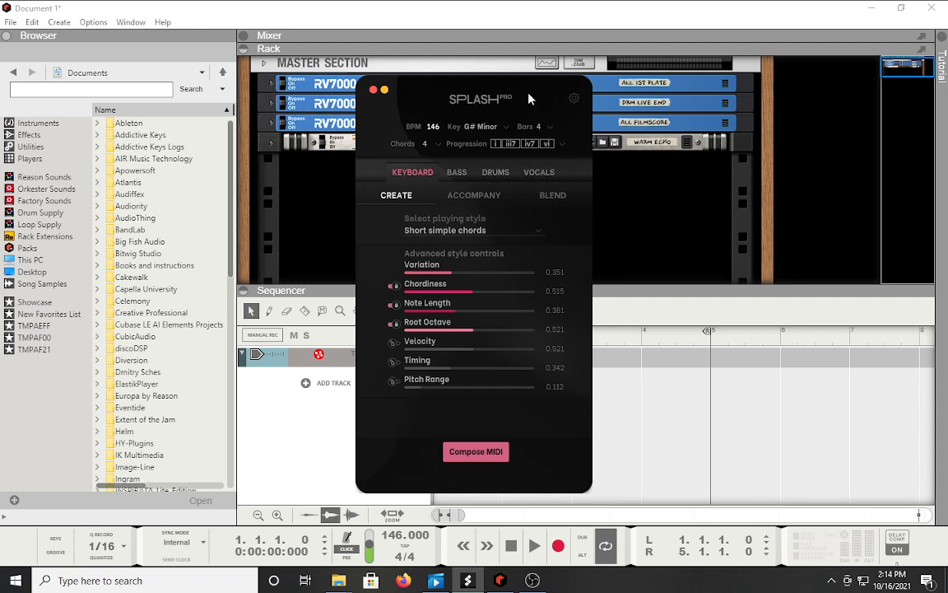
left_click(428, 145)
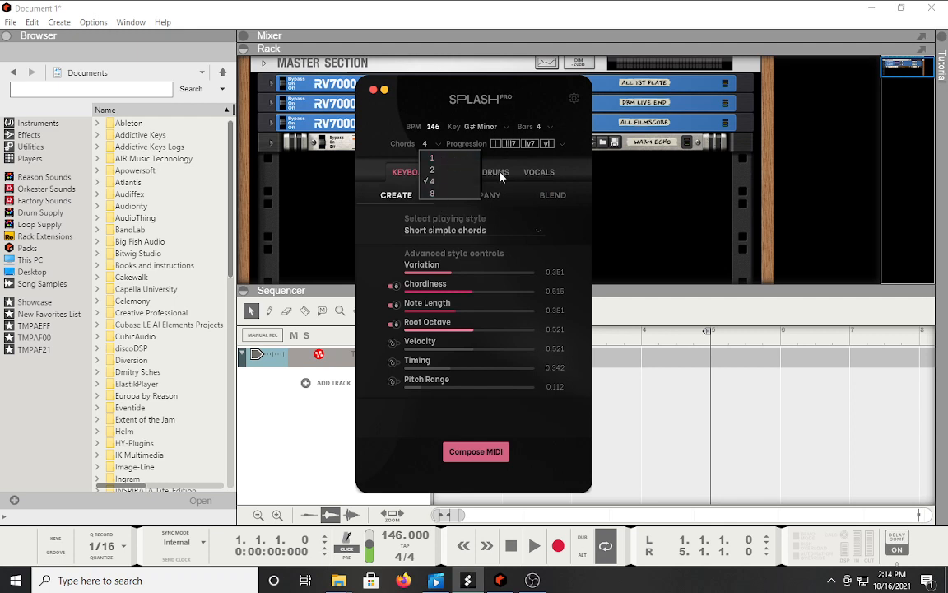
left_click(500, 145)
left_click(500, 145)
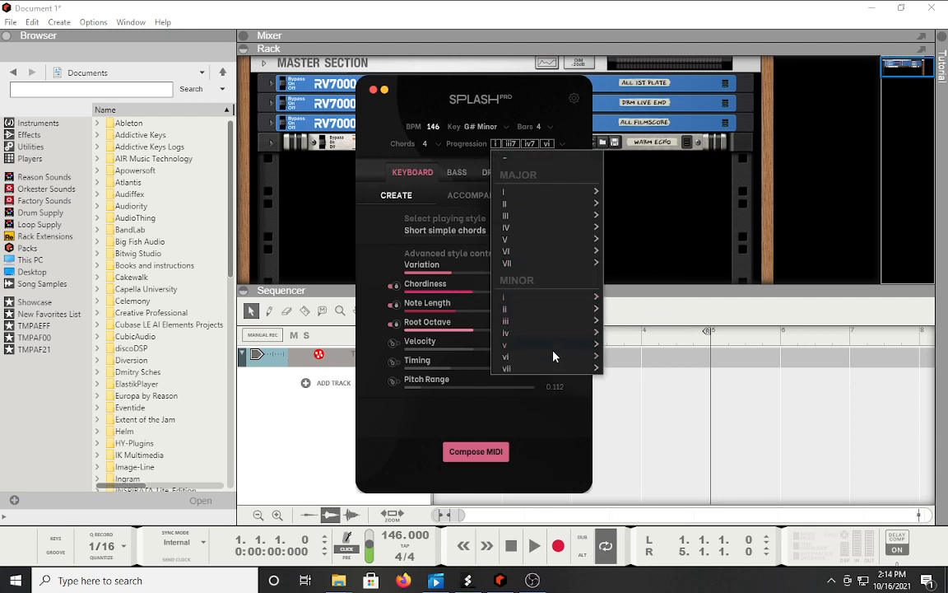
left_click(558, 147)
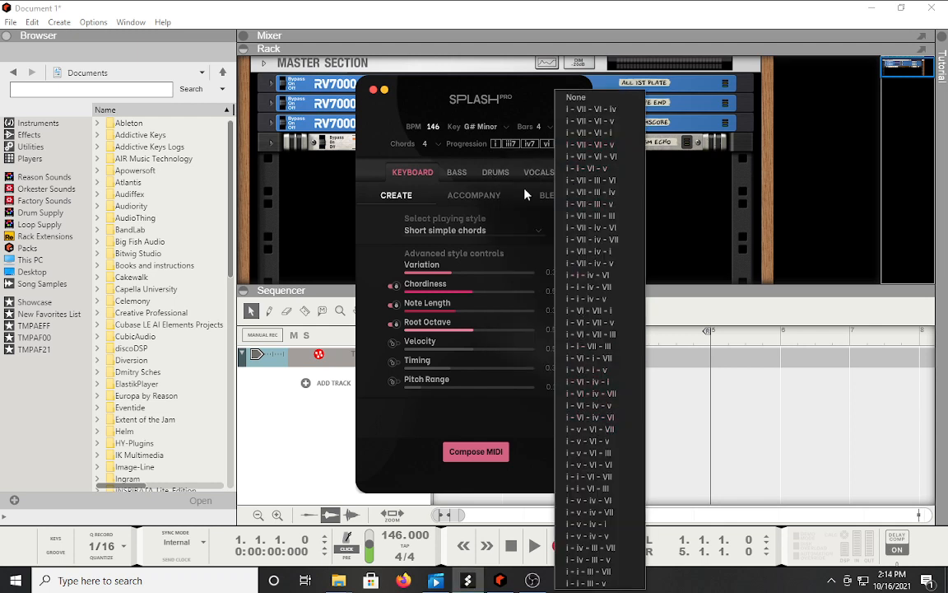
left_click(529, 110)
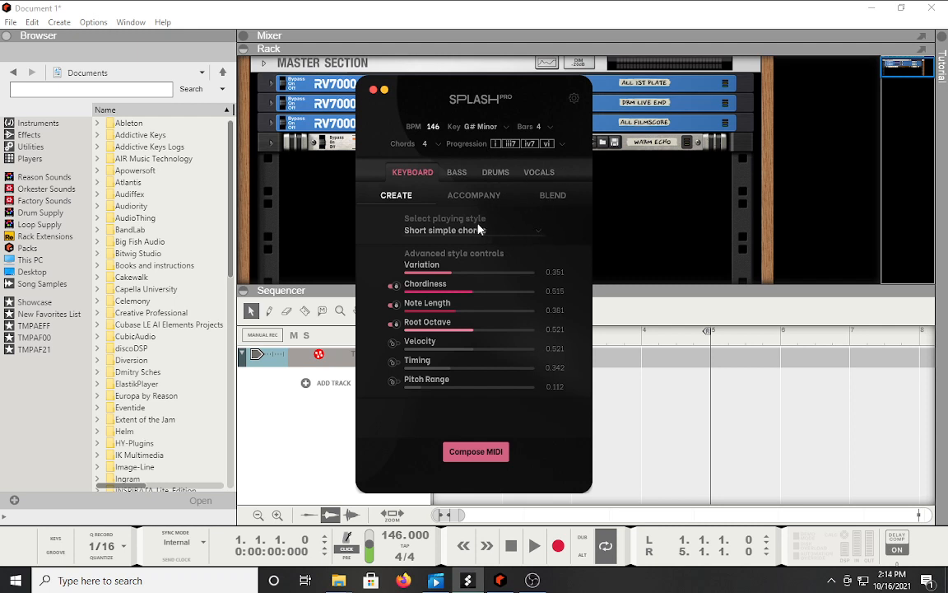
left_click(536, 236)
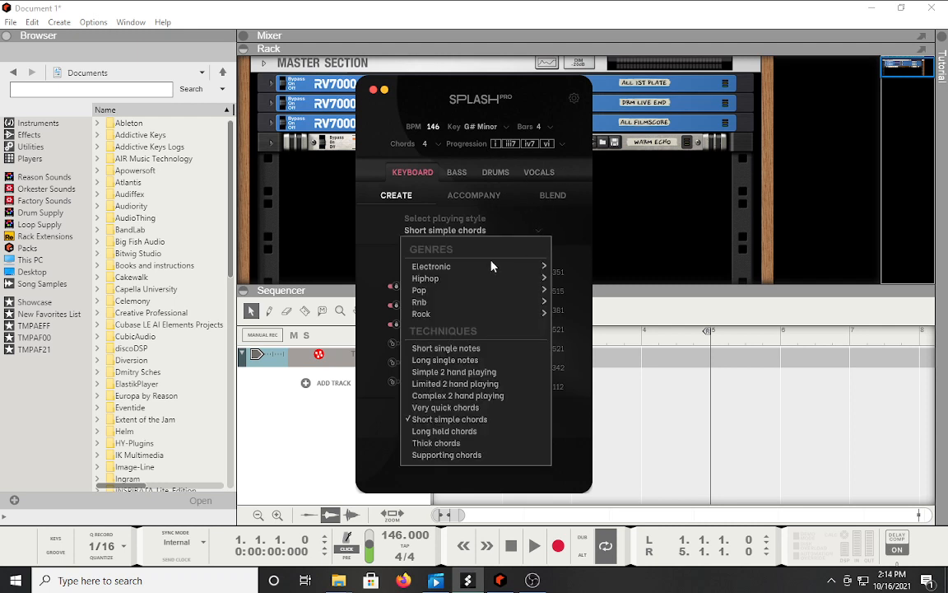
mouse_move(432, 269)
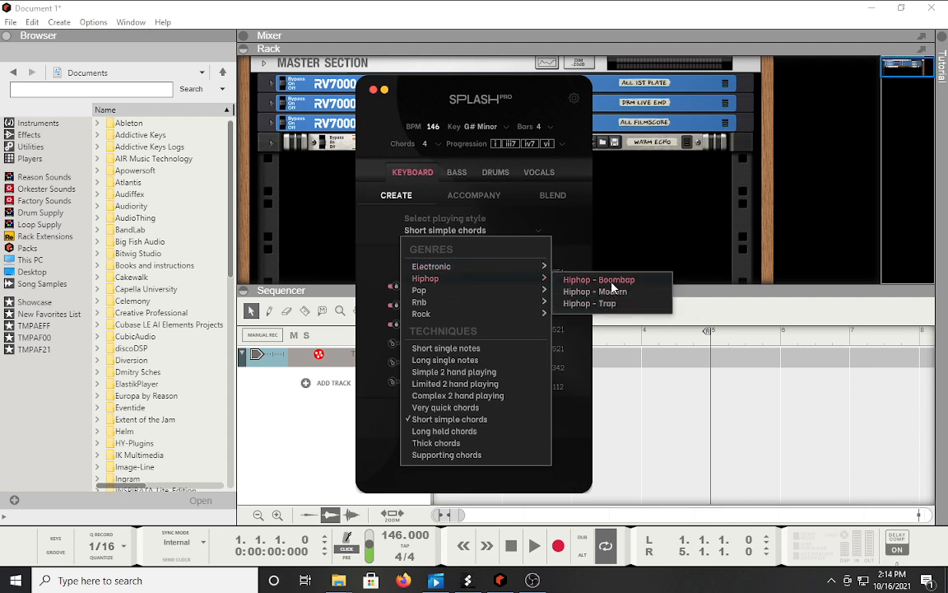
mouse_move(419, 304)
mouse_move(460, 289)
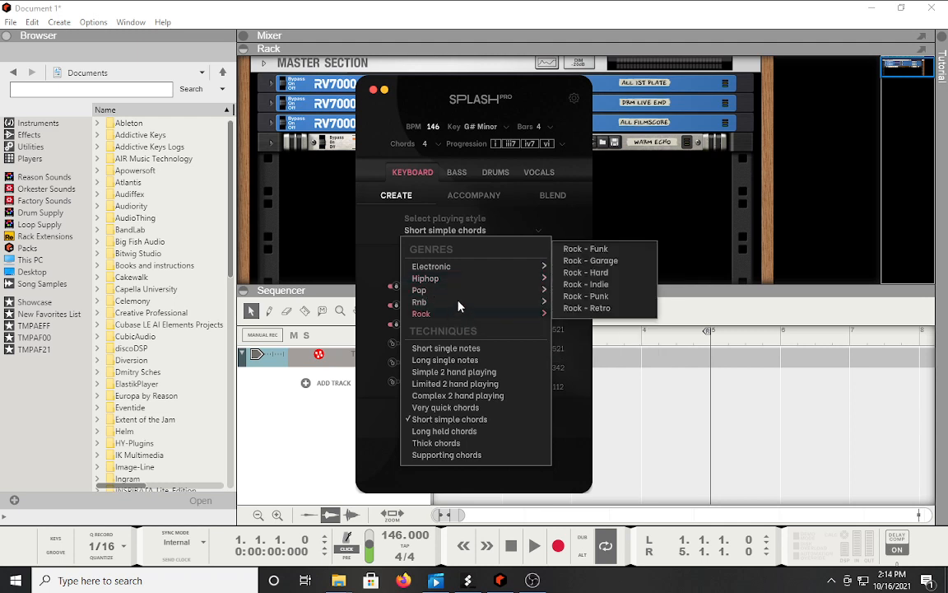
mouse_move(543, 301)
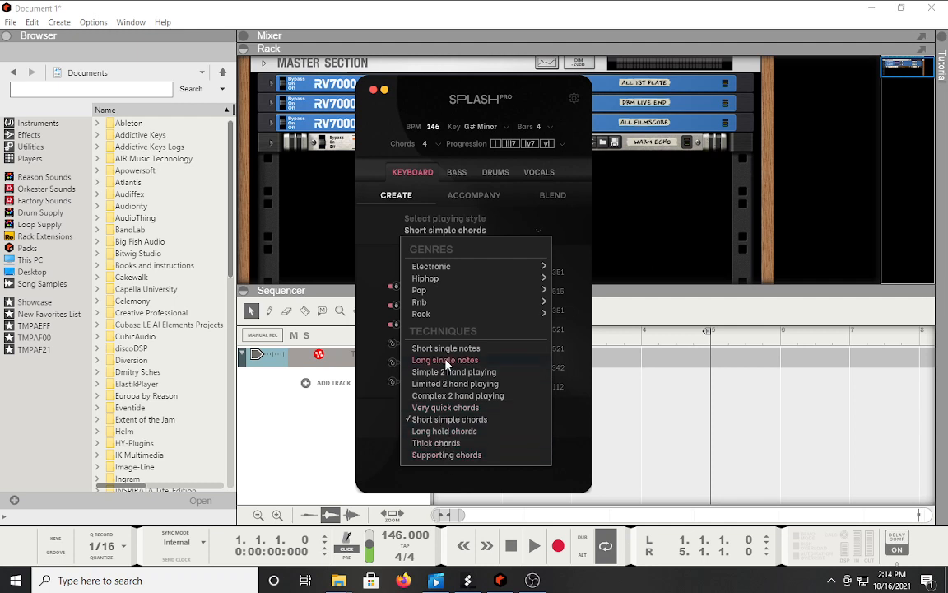
left_click(373, 372)
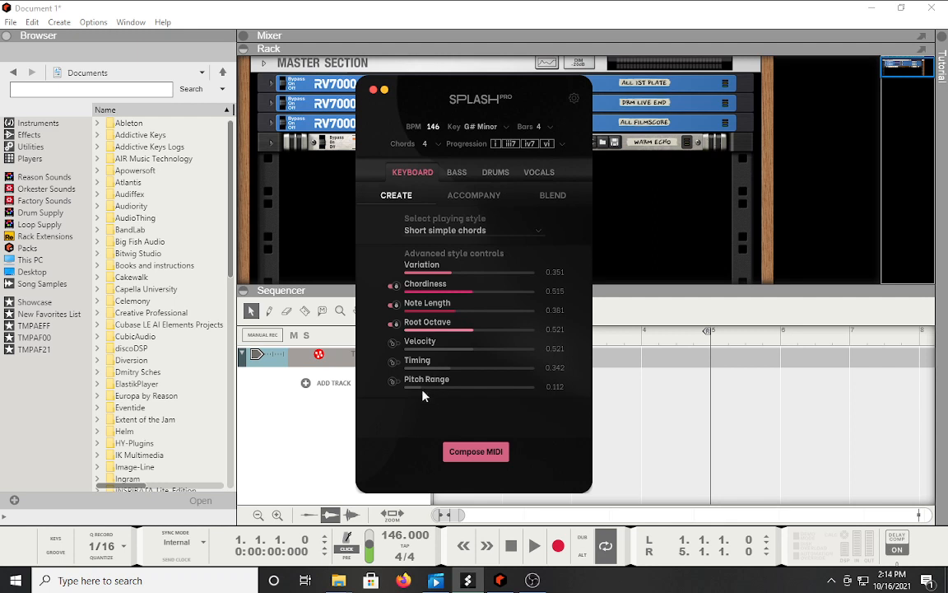
Compose a keyboard MIDI clip and drop it into Reason as MIDI track 2 Ch1 with ID8 Piano.
left_click(478, 452)
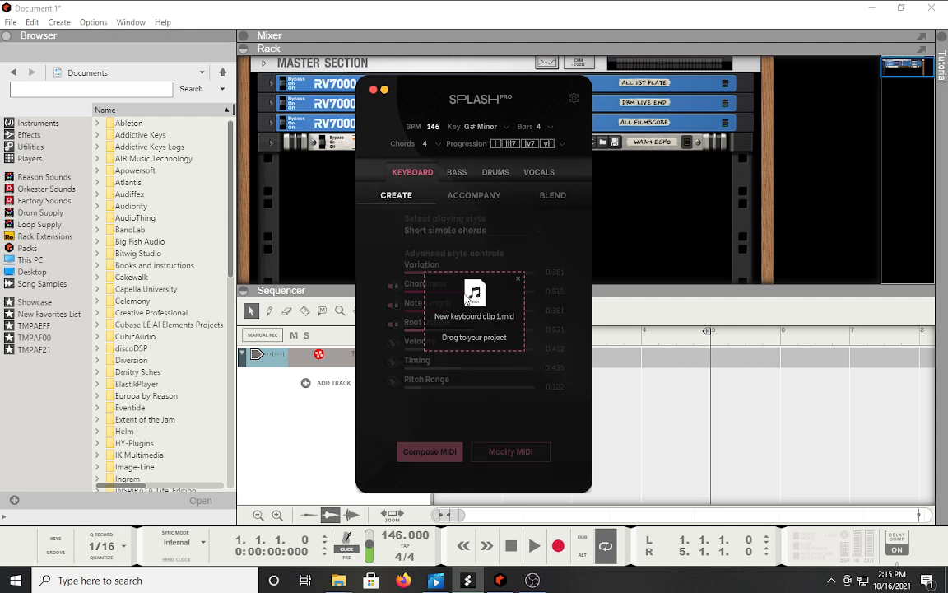
left_click_drag(467, 296, 620, 358)
left_click_drag(497, 96, 265, 130)
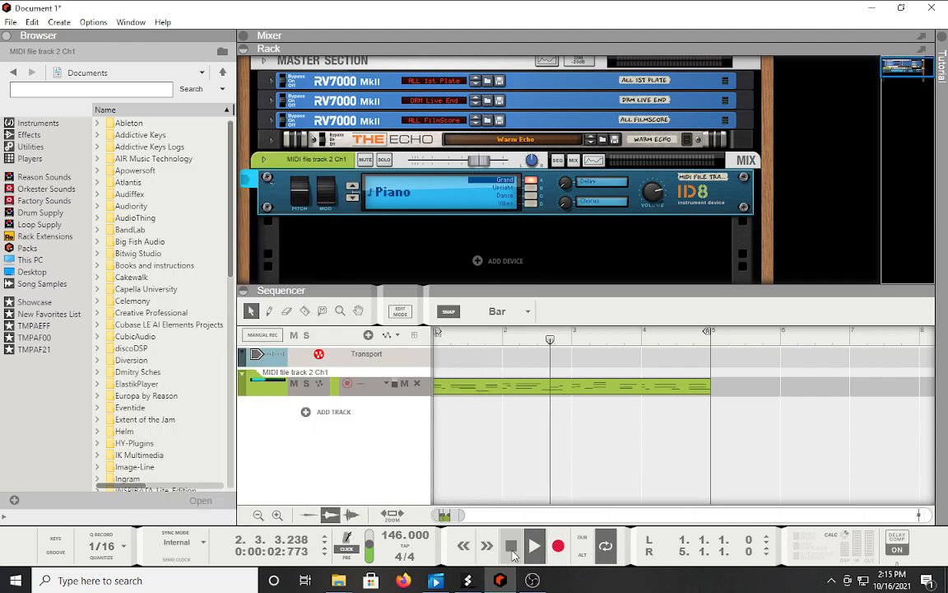
Replay the piano clip from bar 1 with the metronome click enabled, then stop.
left_click(511, 547)
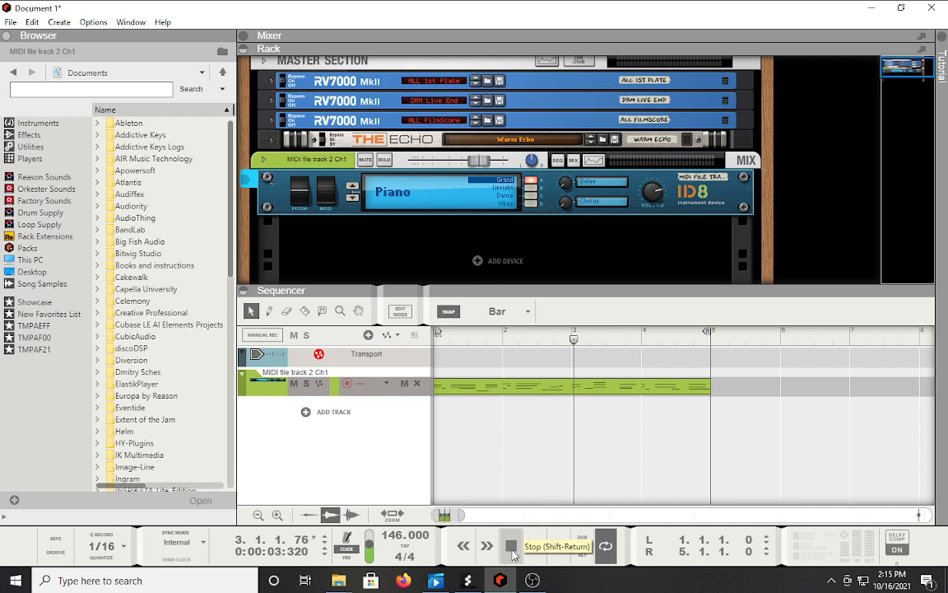
left_click(510, 549)
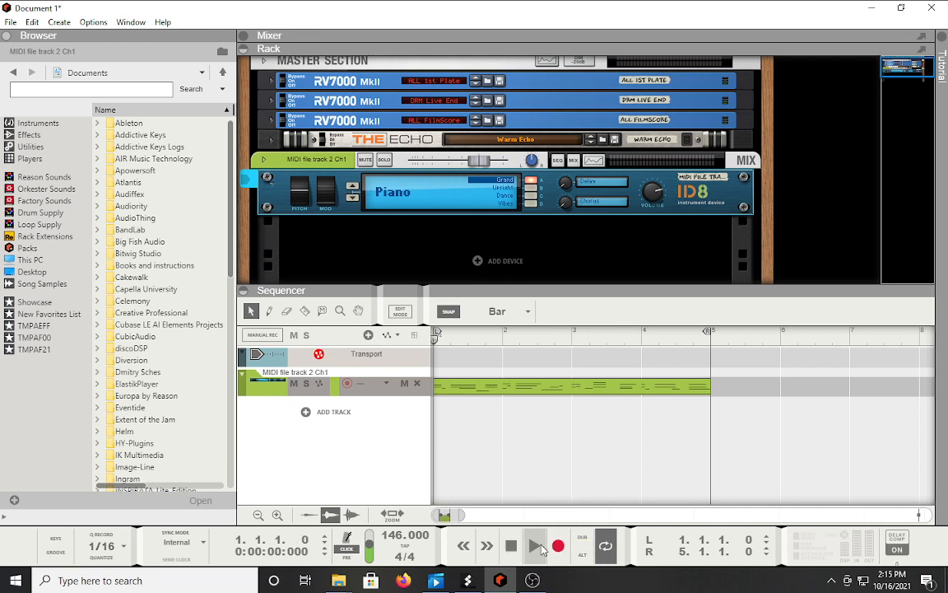
left_click(536, 547)
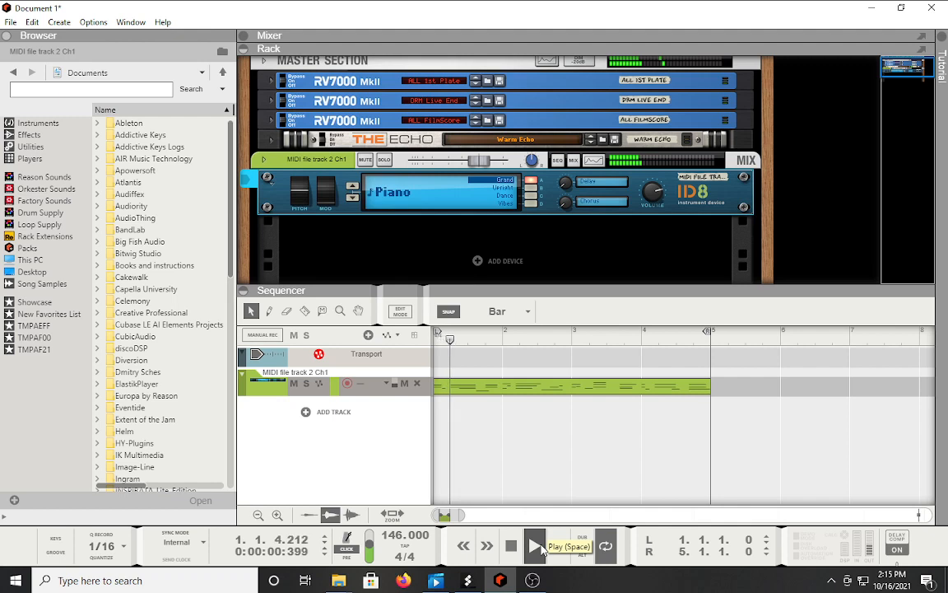
left_click(354, 550)
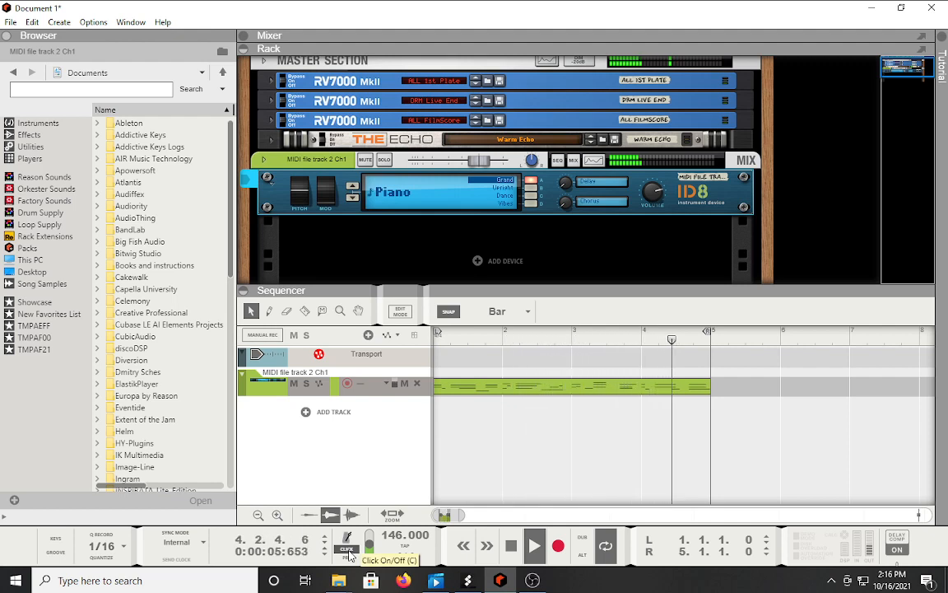
left_click(510, 545)
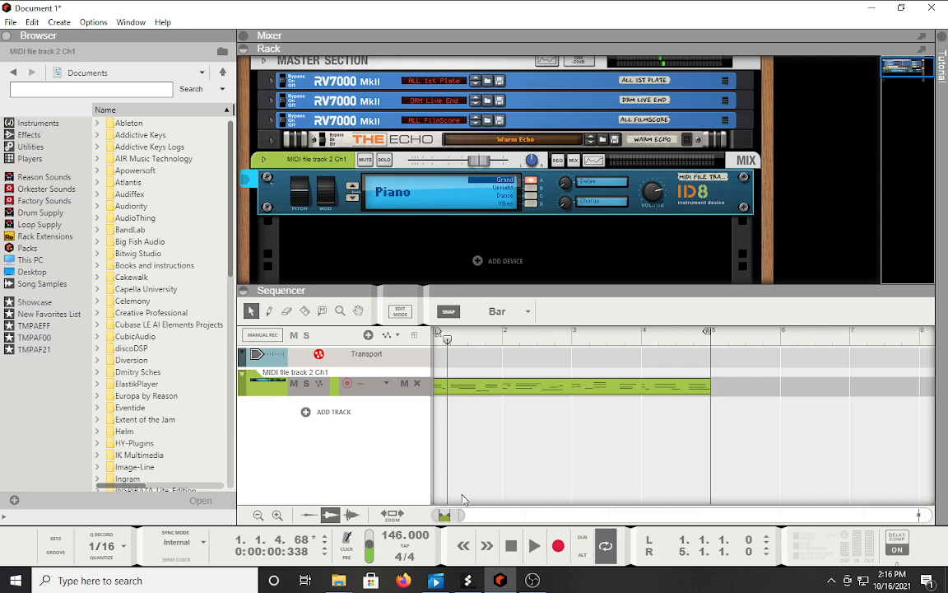
left_click(467, 581)
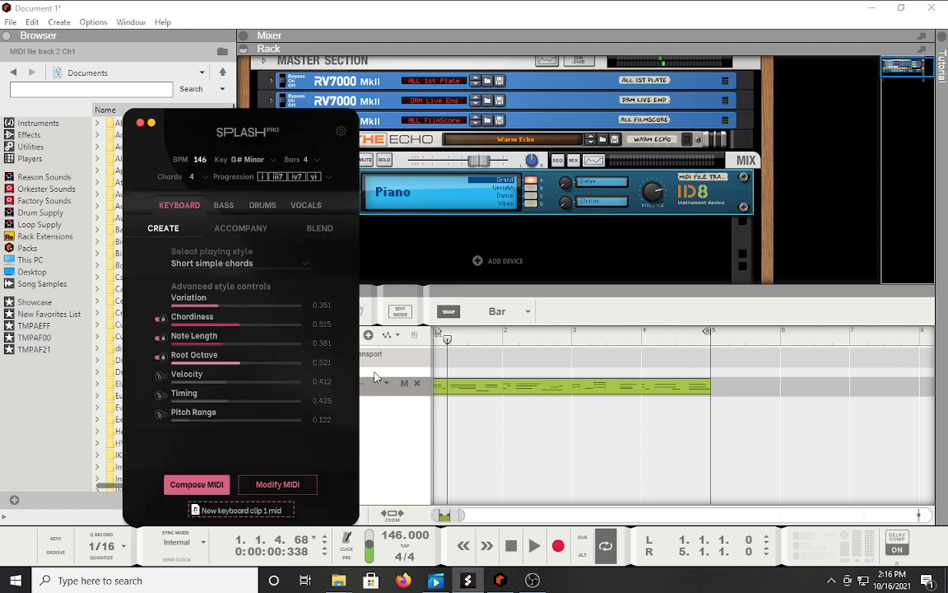
Compose New keyboard clip 2.mid, place it at bar 1, and shift the first clip to bar 6.
left_click_drag(513, 396, 805, 375)
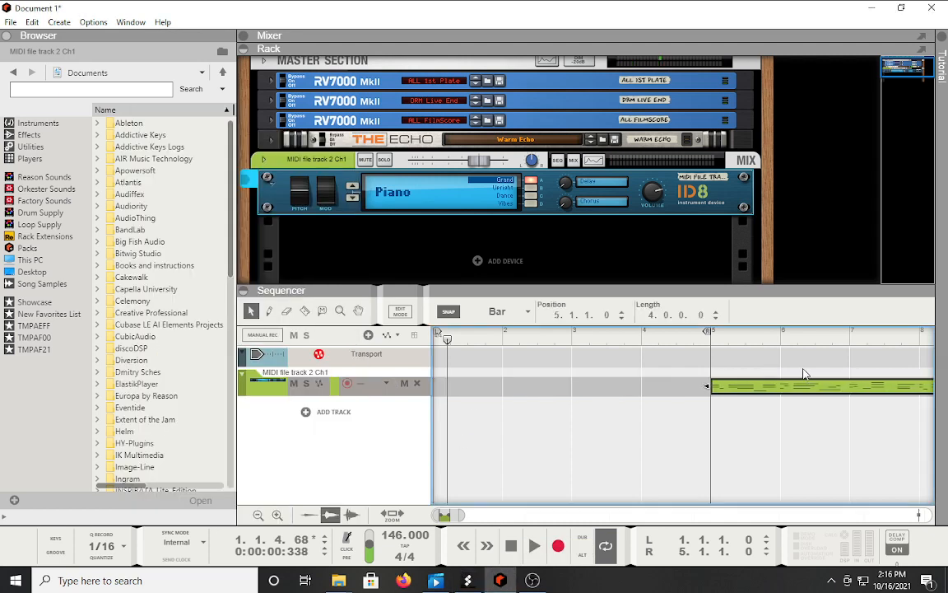
left_click(467, 581)
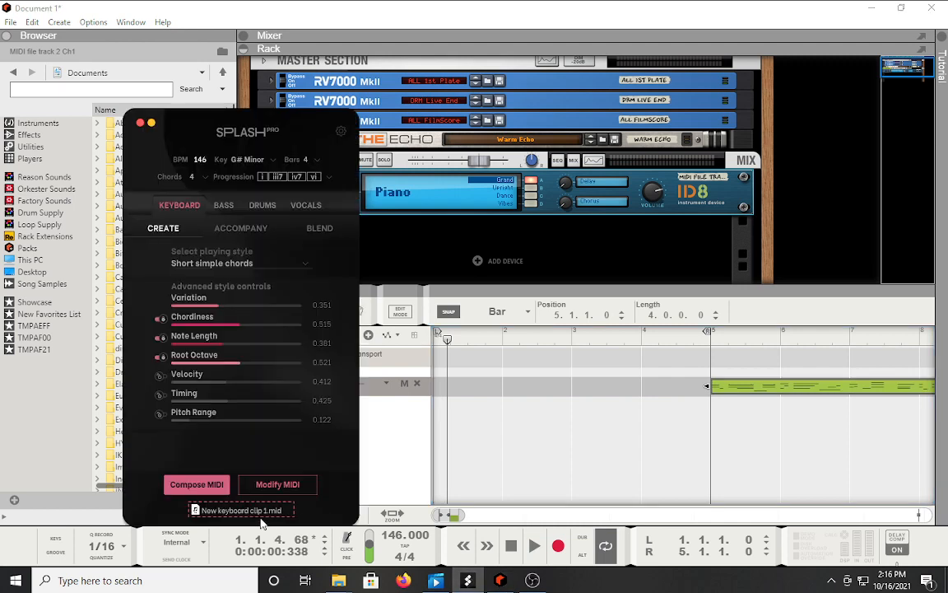
left_click(197, 484)
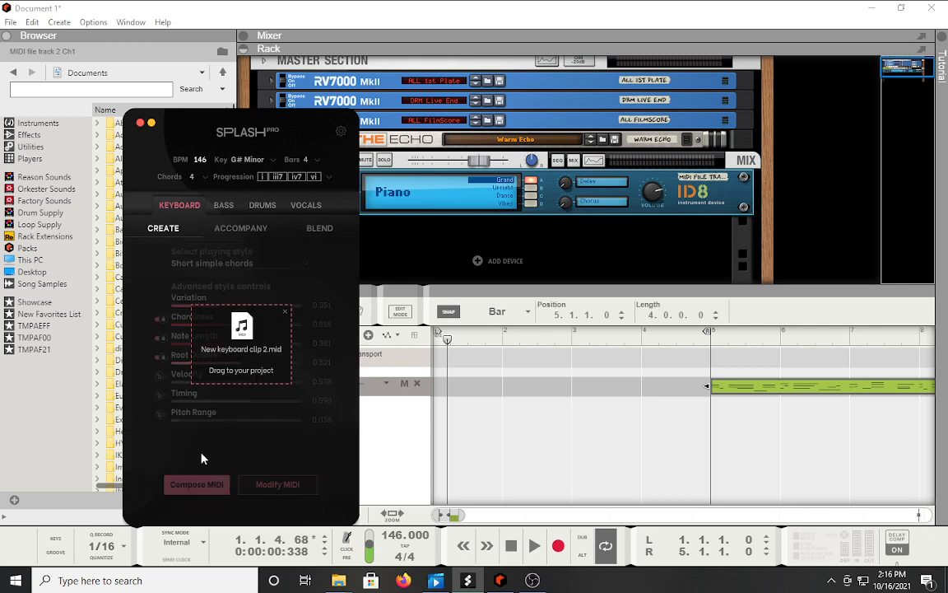
mouse_move(434, 384)
left_mouse_down()
mouse_move(482, 390)
mouse_move(444, 387)
left_mouse_up()
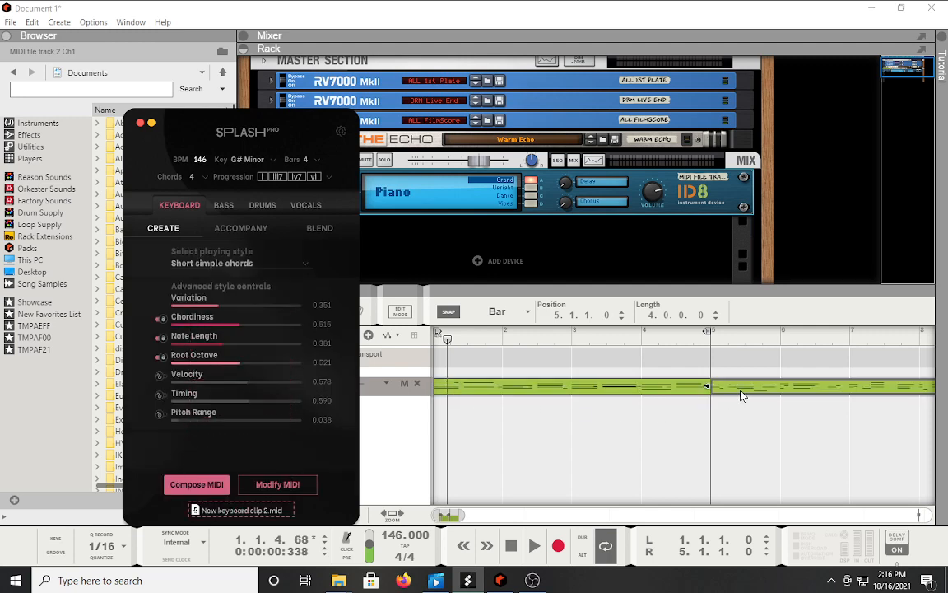
left_click_drag(747, 388, 819, 389)
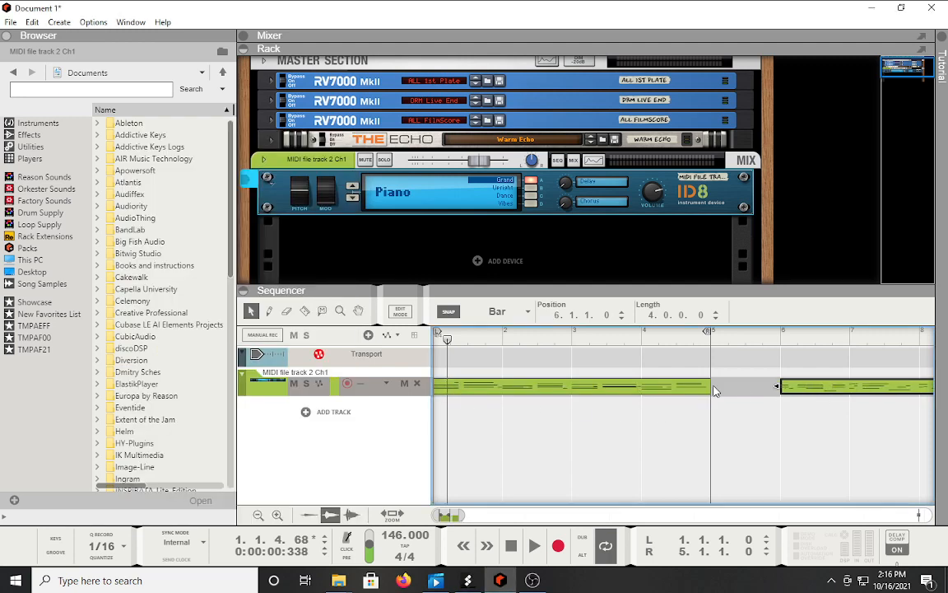
left_click_drag(450, 340, 434, 340)
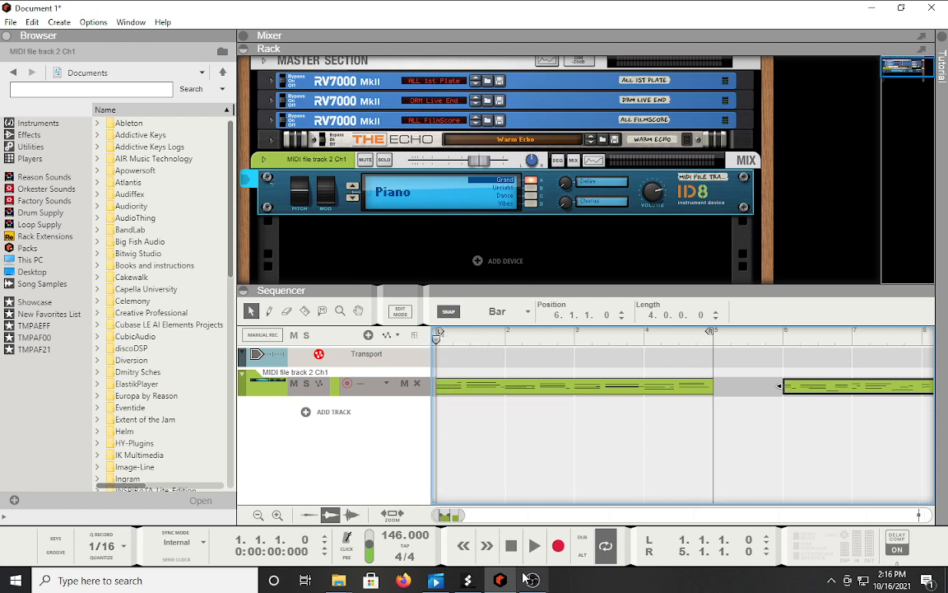
Play the keyboard clips from the start and stop around bar 4.
left_click(534, 558)
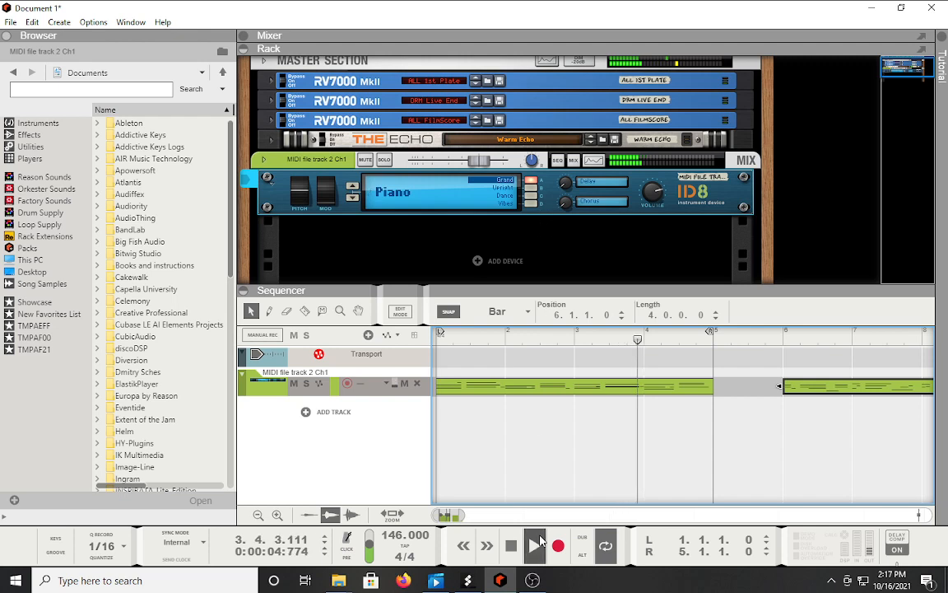
left_click(512, 547)
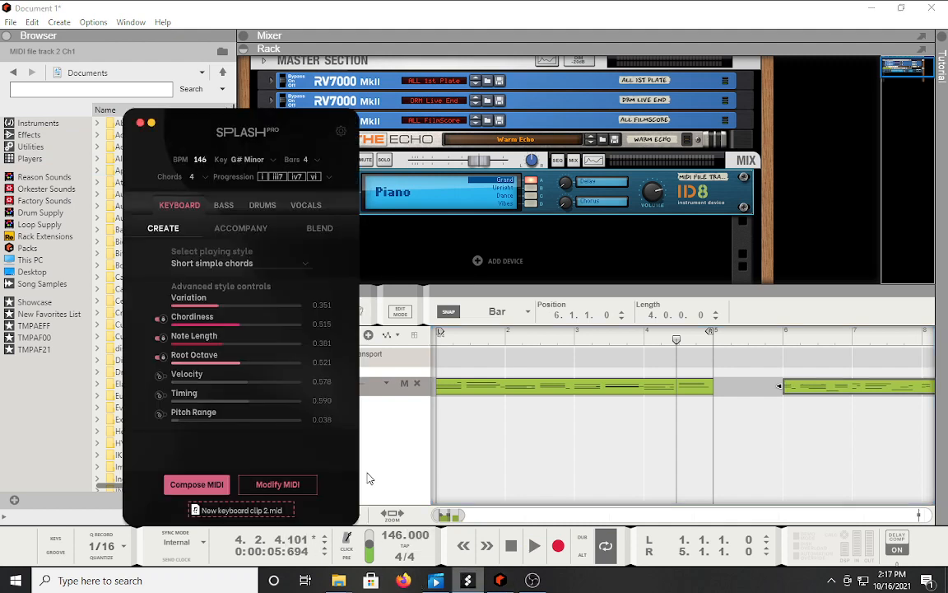
Compose a Long notes bass clip and add it to Reason as a second track.
left_click(222, 206)
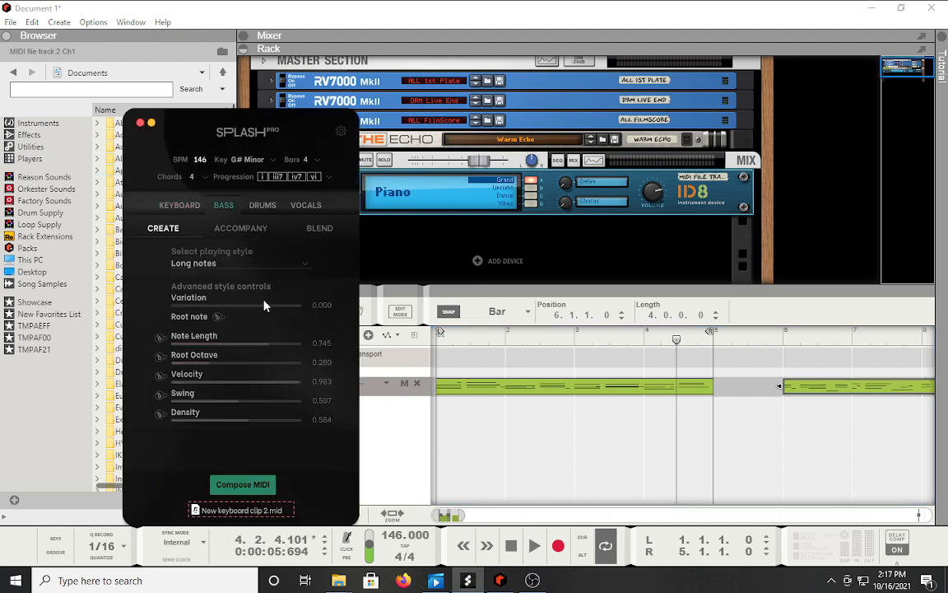
left_click(235, 264)
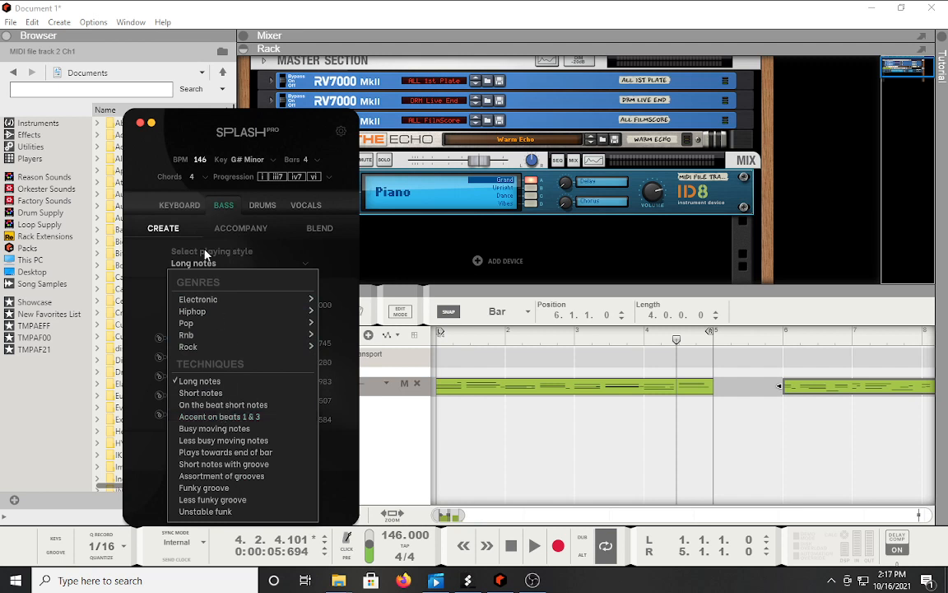
left_click(238, 317)
mouse_move(284, 332)
left_click(346, 250)
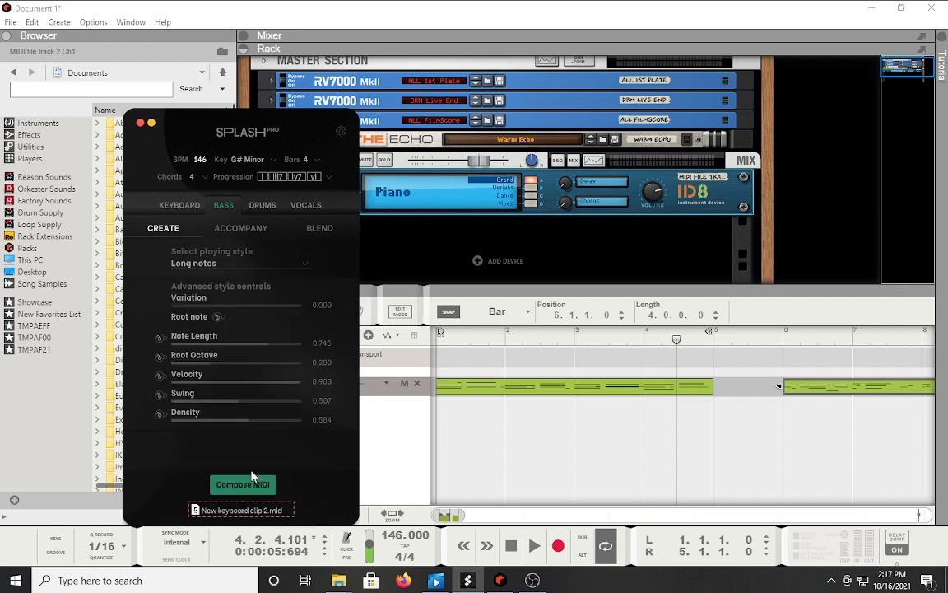
left_click(253, 486)
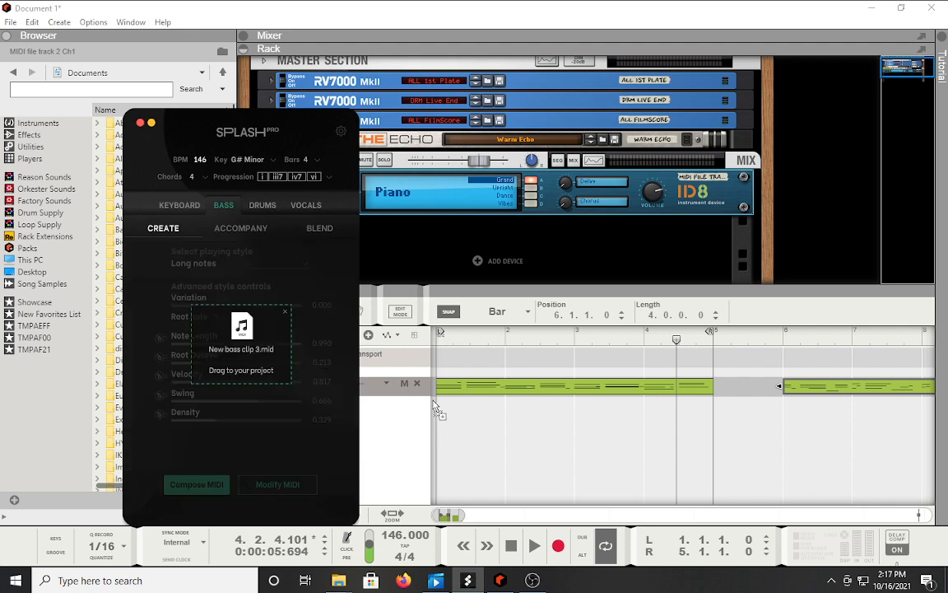
mouse_move(436, 407)
left_mouse_down()
mouse_move(451, 427)
mouse_move(438, 425)
left_mouse_up()
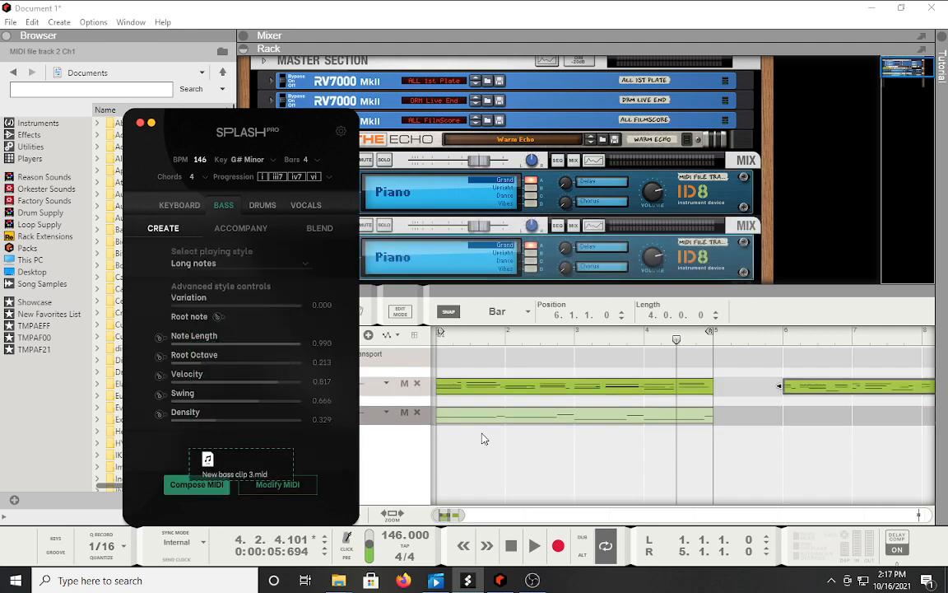
Hide Splash Pro and mute the keyboard track.
left_click(152, 123)
left_click(295, 385)
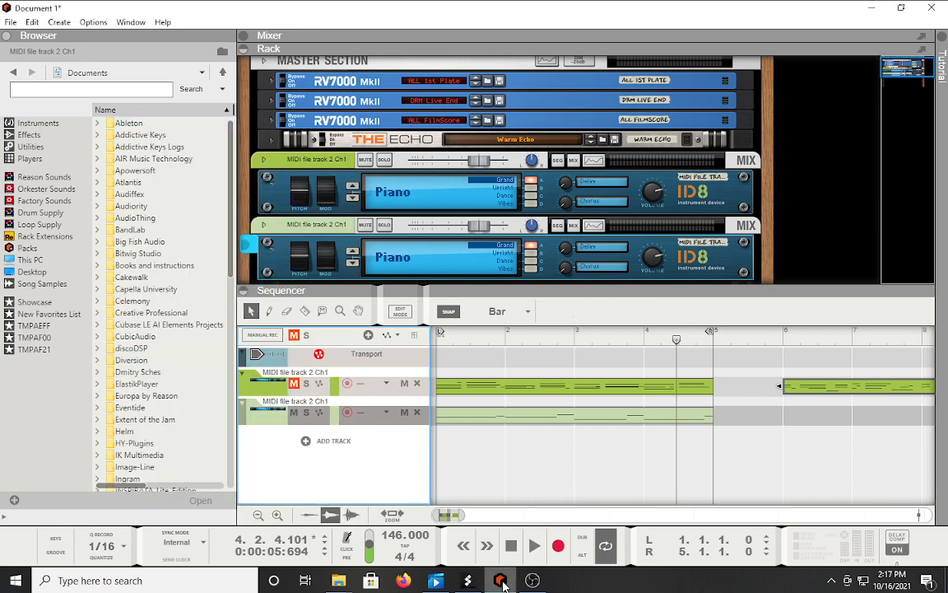
left_click(511, 546)
Play the song with the keyboard and bass tracks soloed, then stop at bar 1.
left_click(531, 547)
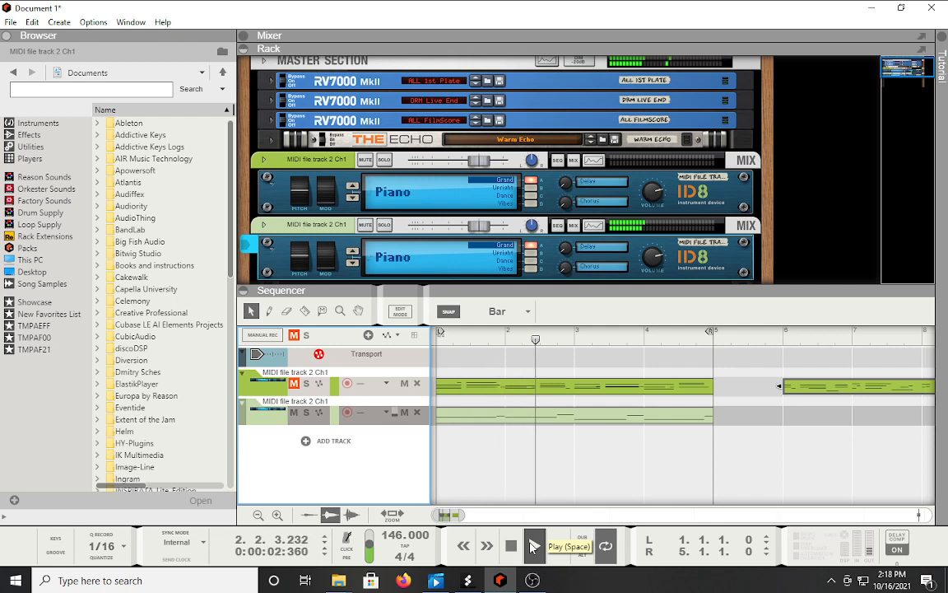
left_click(306, 384)
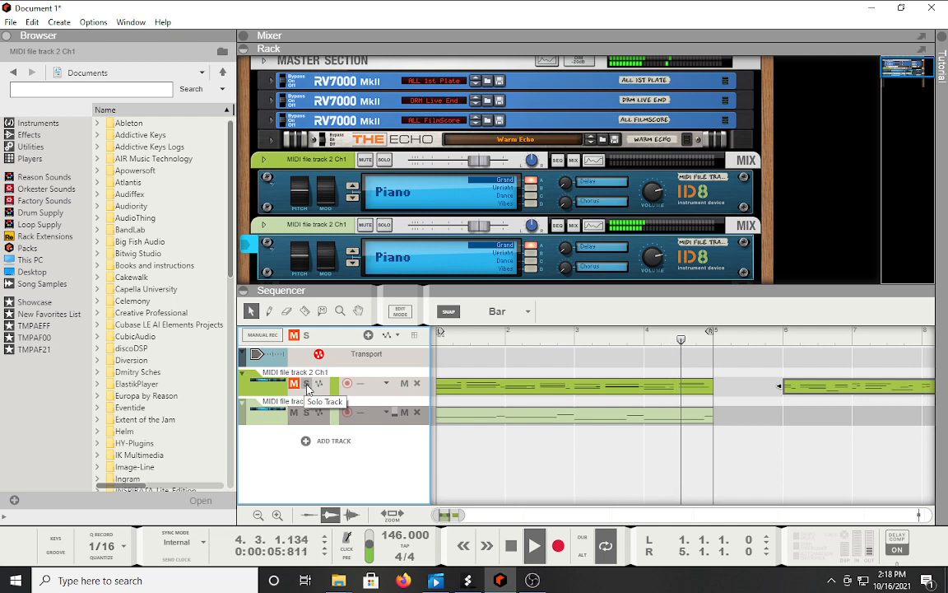
left_click(306, 413)
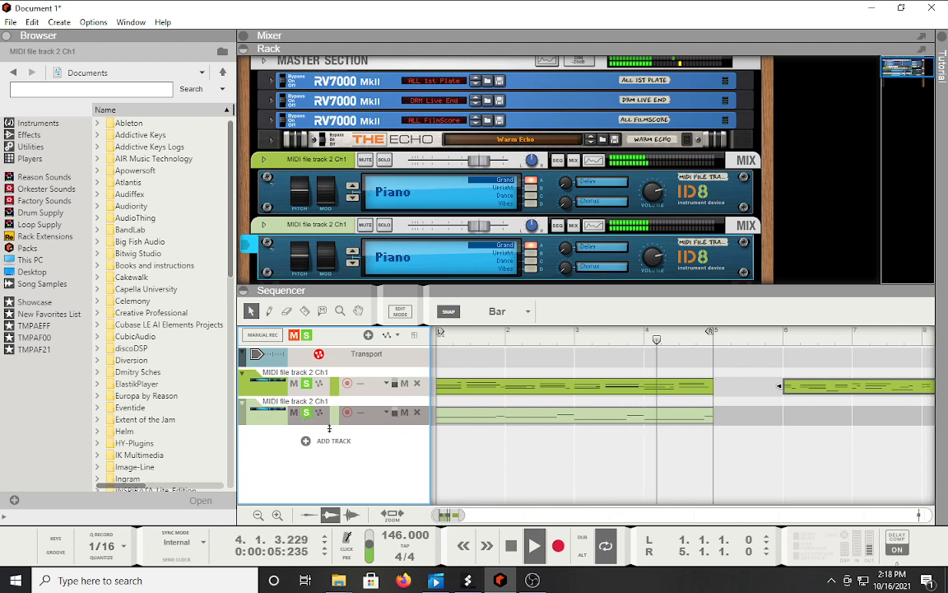
left_click(511, 547)
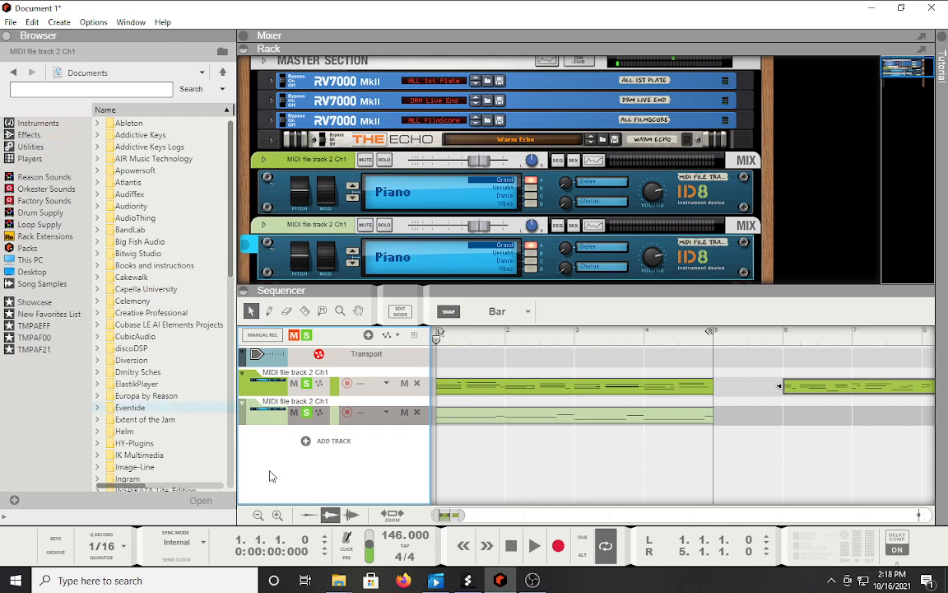
left_click(465, 581)
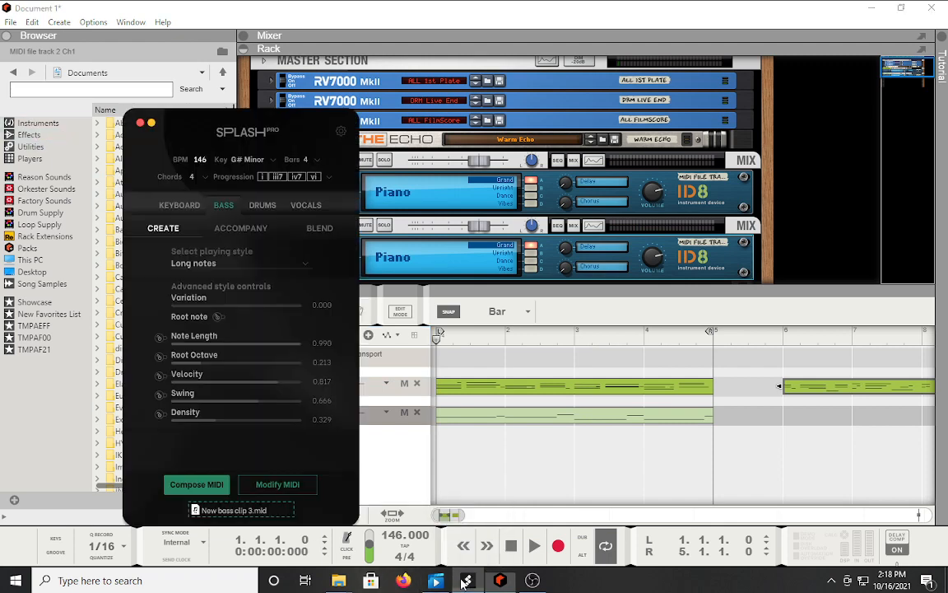
Set the Splash Pro drum style to Hiphop - Modern.
left_click(261, 204)
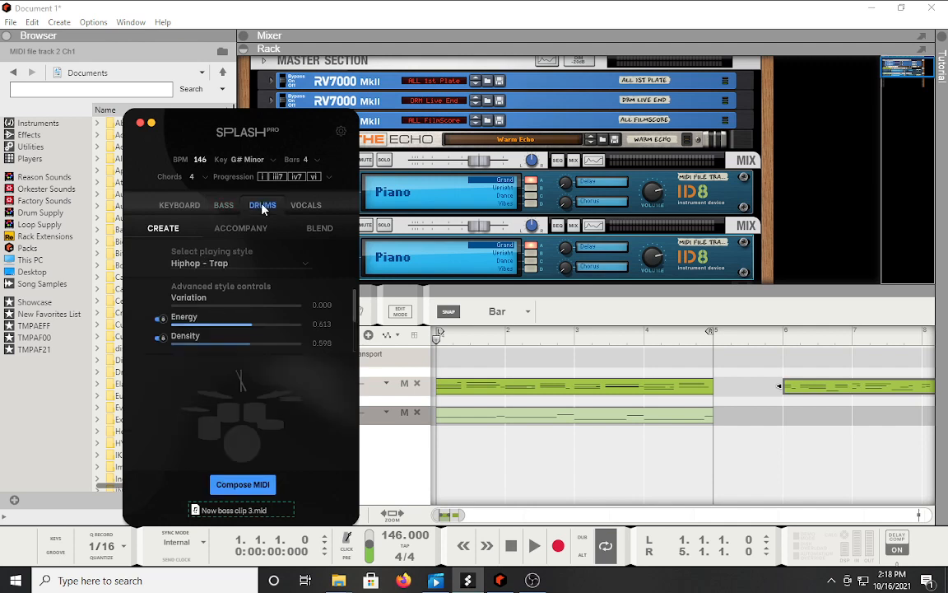
left_click(235, 267)
mouse_move(312, 304)
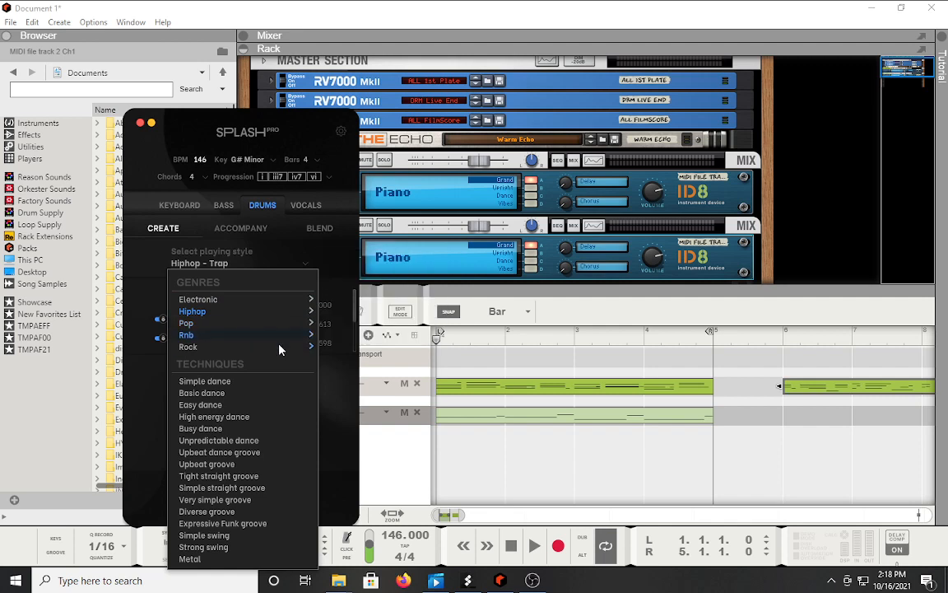
mouse_move(281, 353)
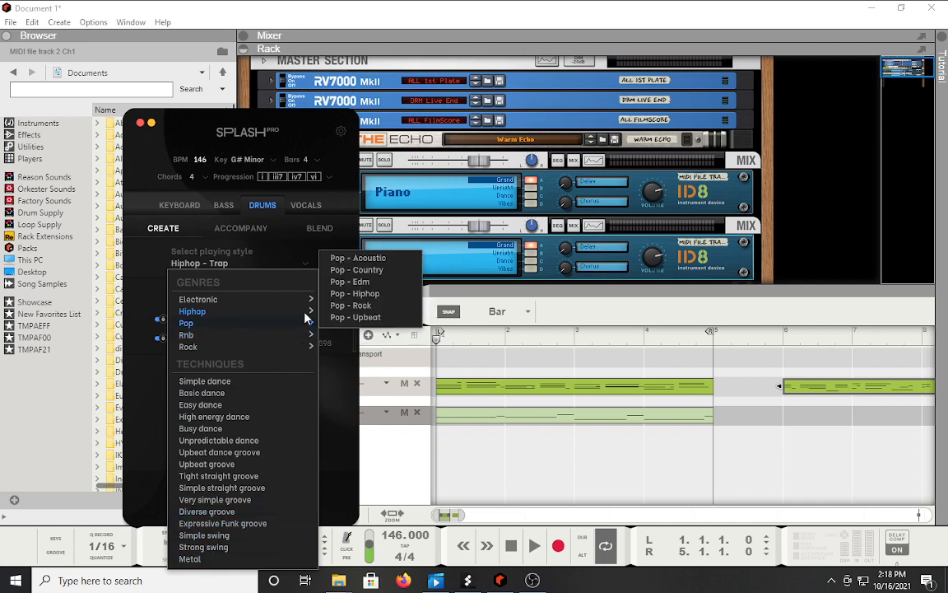
mouse_move(312, 326)
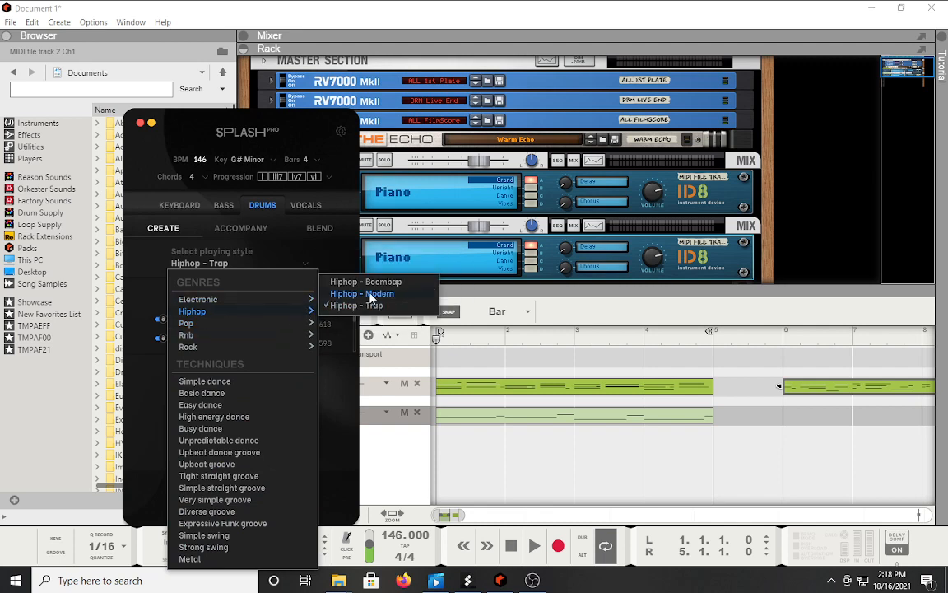
left_click(370, 295)
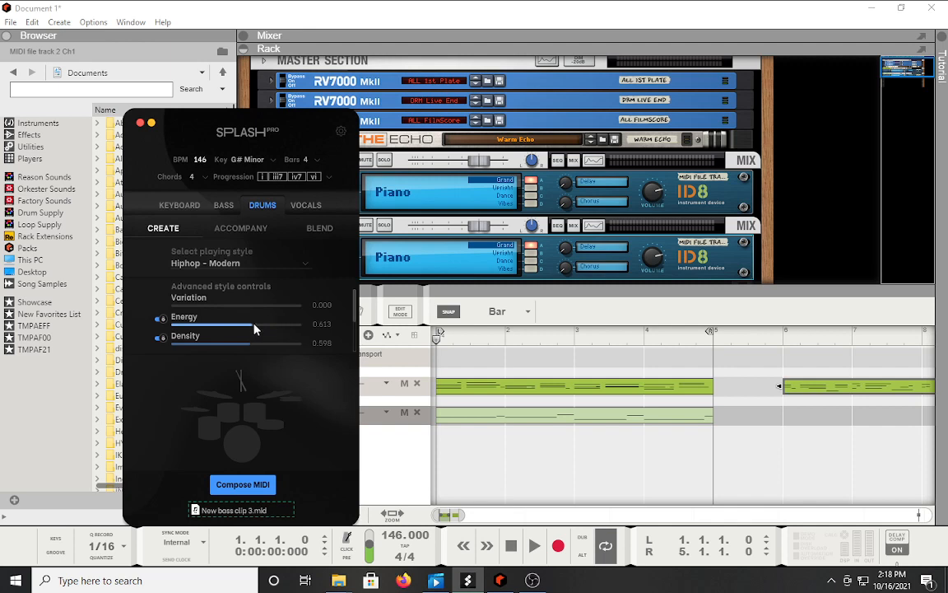
Raise Energy to 0.660 and Density to 0.634, compose New drum clip 4.mid and drop it into Reason.
left_click_drag(253, 325, 257, 306)
mouse_move(247, 352)
left_mouse_down()
mouse_move(283, 344)
mouse_move(254, 347)
left_mouse_up()
left_click(236, 486)
left_click_drag(254, 368, 445, 457)
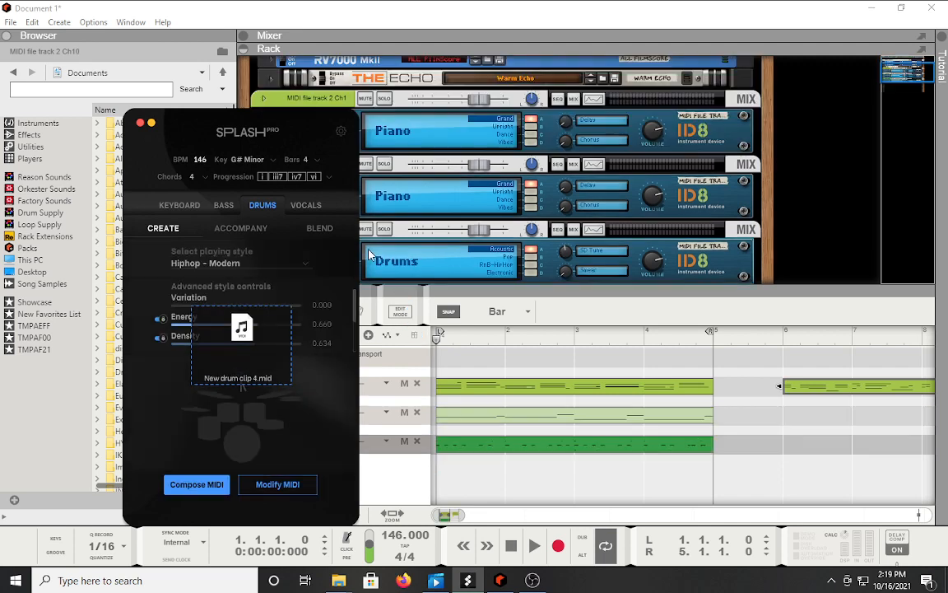
Replace the drum track's ID8 with a Redrum Drum Computer and play the song.
left_click(139, 122)
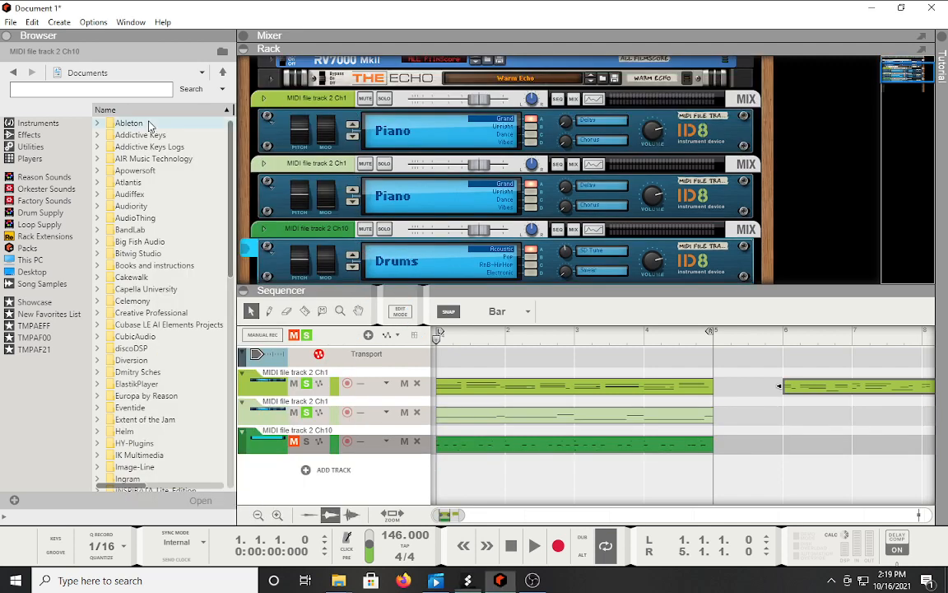
left_click(27, 124)
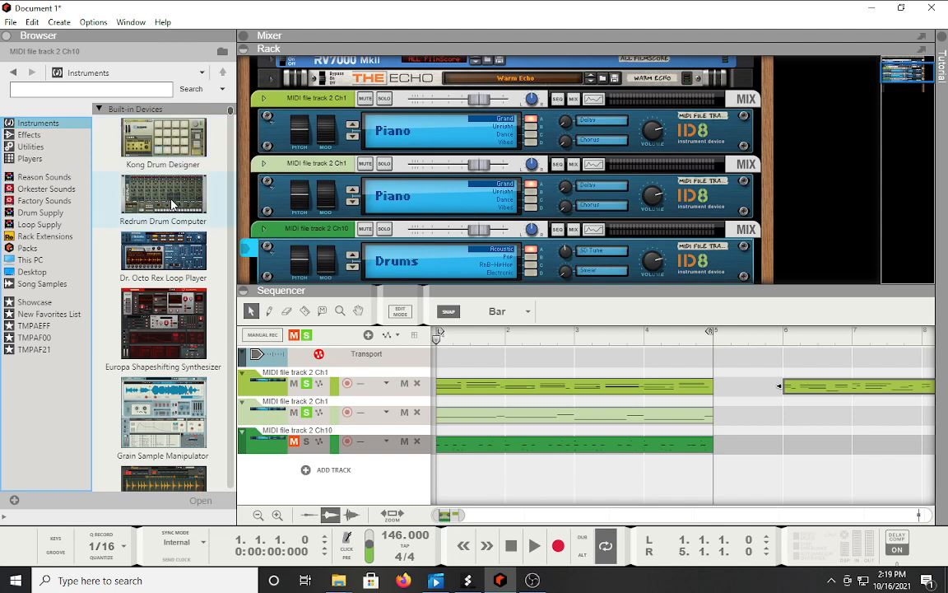
left_click_drag(155, 185, 284, 458)
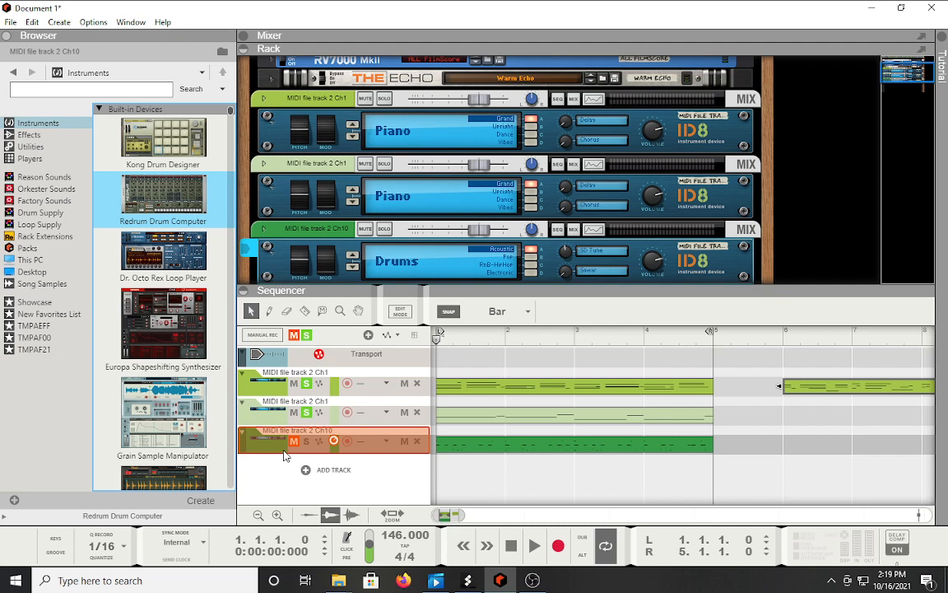
left_click_drag(284, 455, 284, 456)
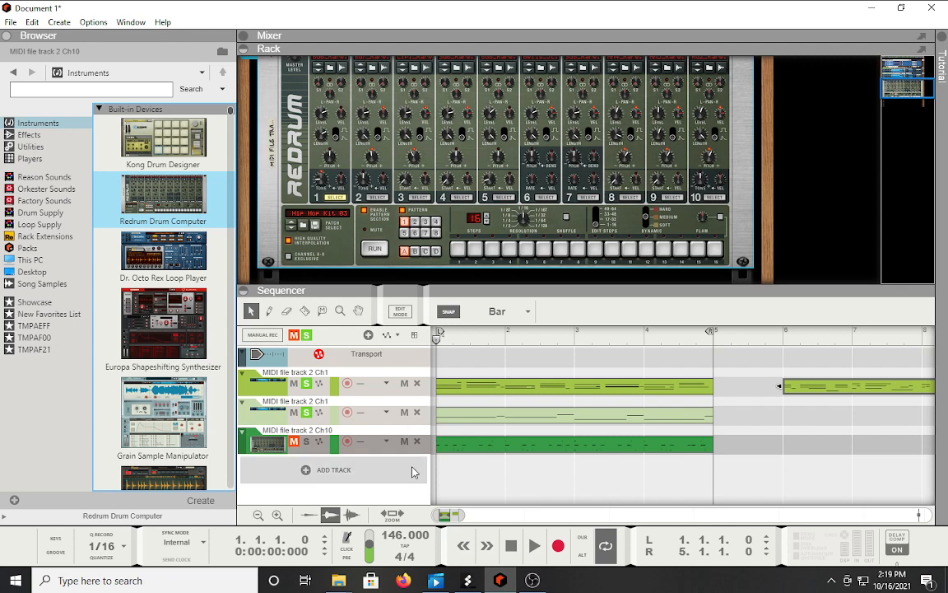
left_click(532, 555)
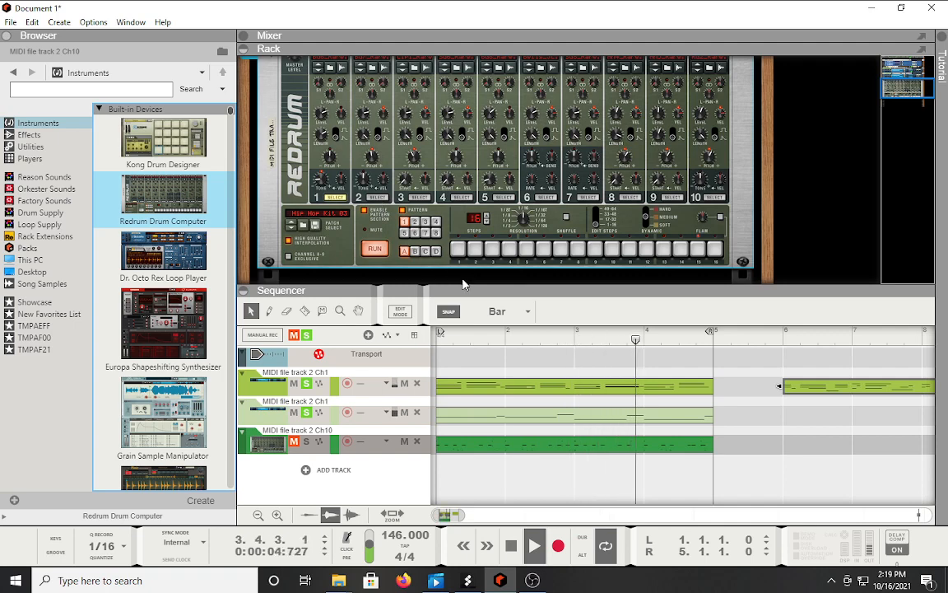
Delete the drum track with its Redrum, undo it, then drag in Kong Drum Designer.
left_click(271, 444)
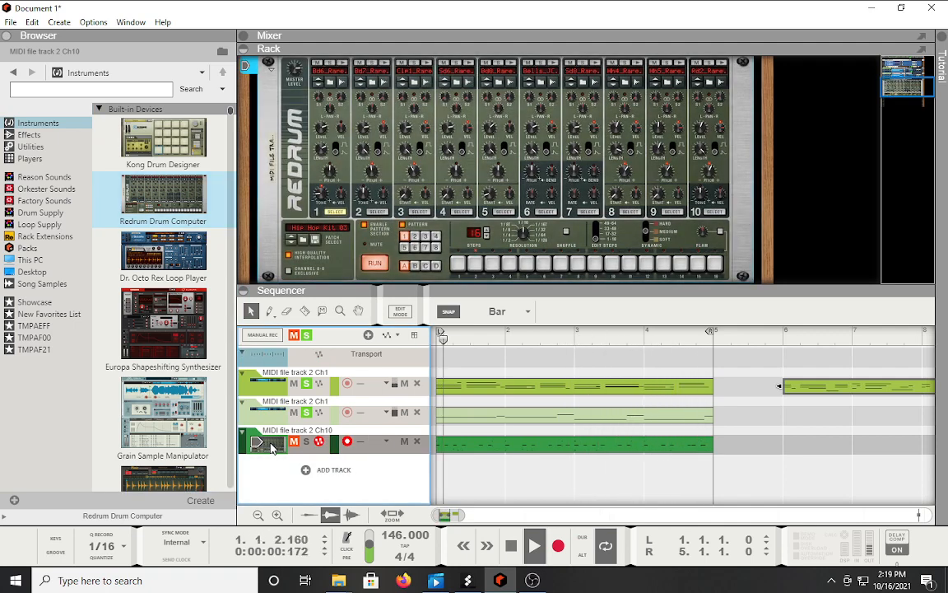
key("Delete")
key("Return")
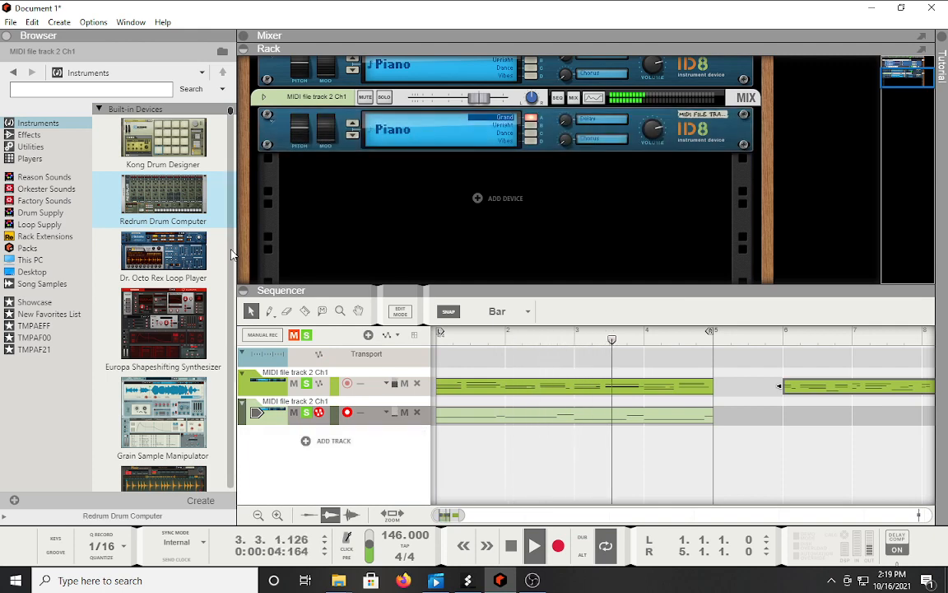
key("ctrl+z")
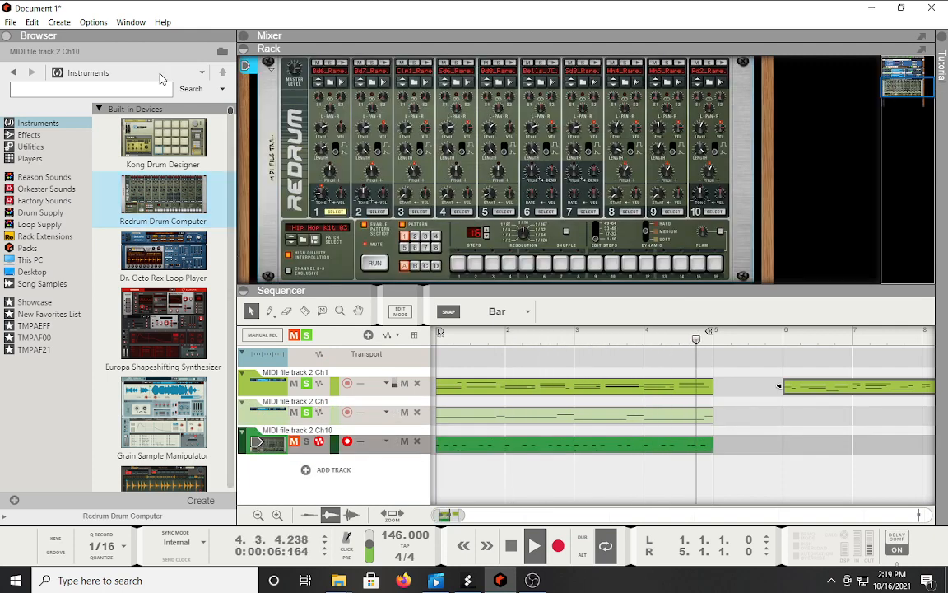
left_click_drag(163, 140, 316, 384)
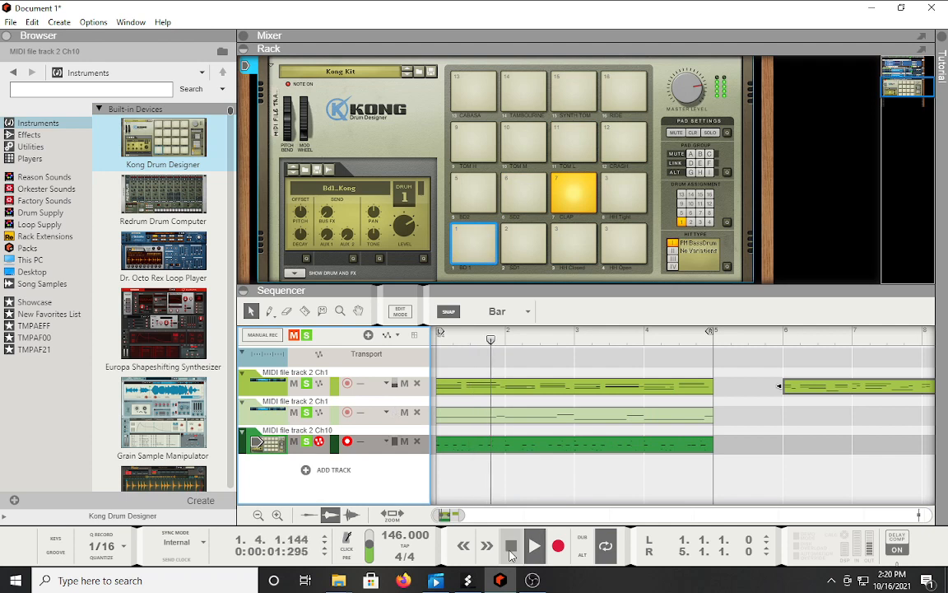
Audition the Kong drums, then put a Redrum Drum Computer with Hip Hop Kit 03 back.
left_click(512, 545)
left_click(288, 401)
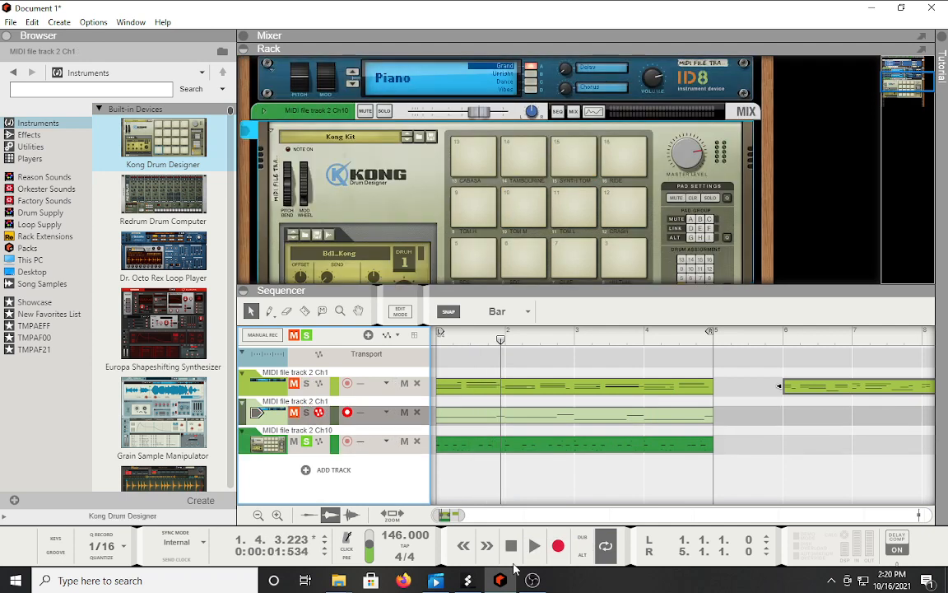
left_click(535, 546)
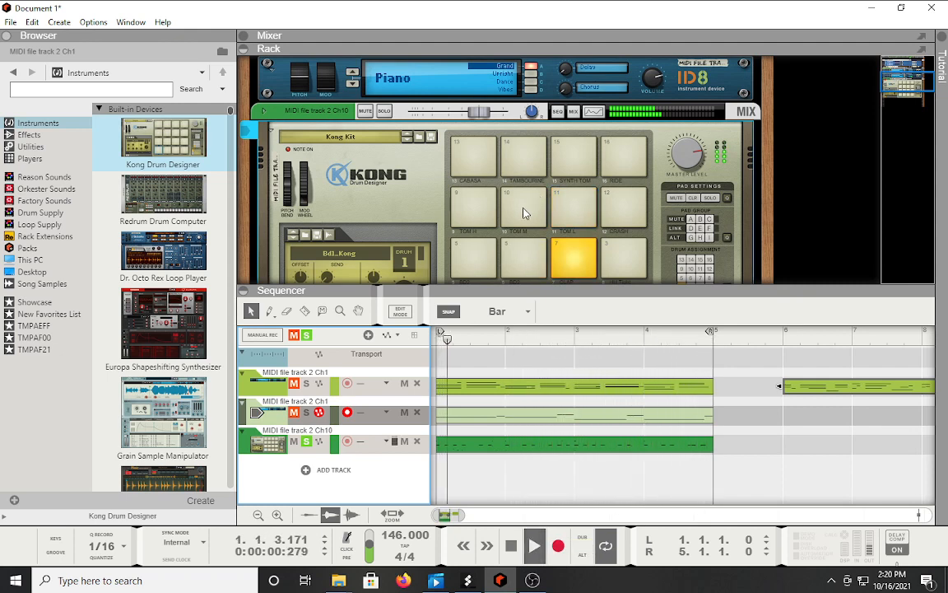
scroll(463, 194, "down", 1)
left_click_drag(147, 194, 419, 218)
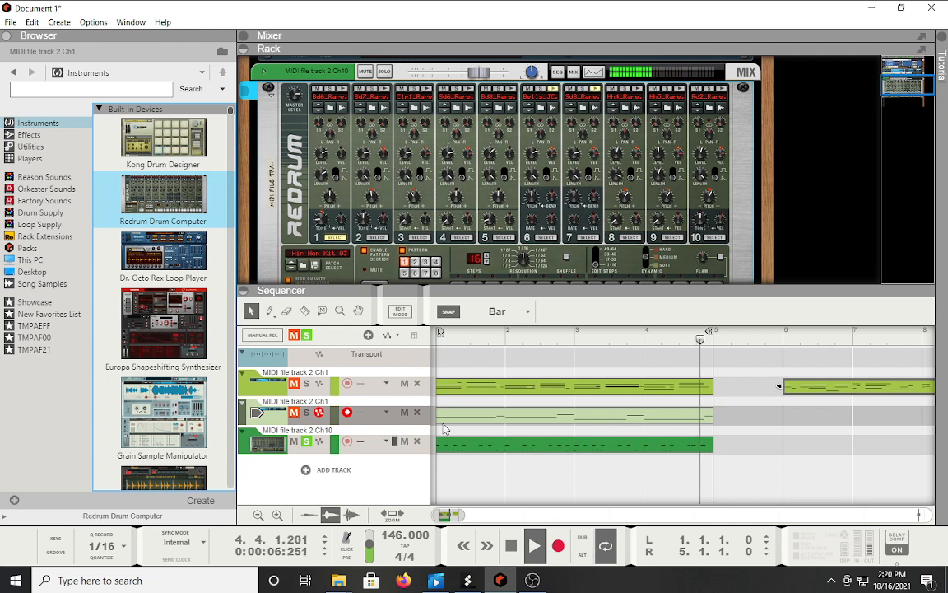
Try Redrum kits including Rock Kit, settle on House Kit 03, and solo the MIDI tracks.
scroll(331, 256, "down", 1)
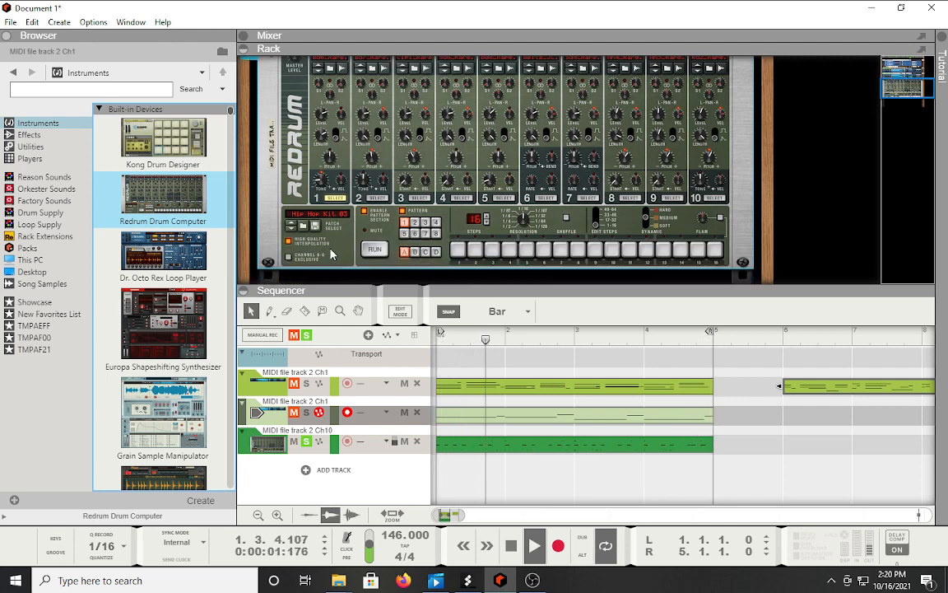
left_click(290, 232)
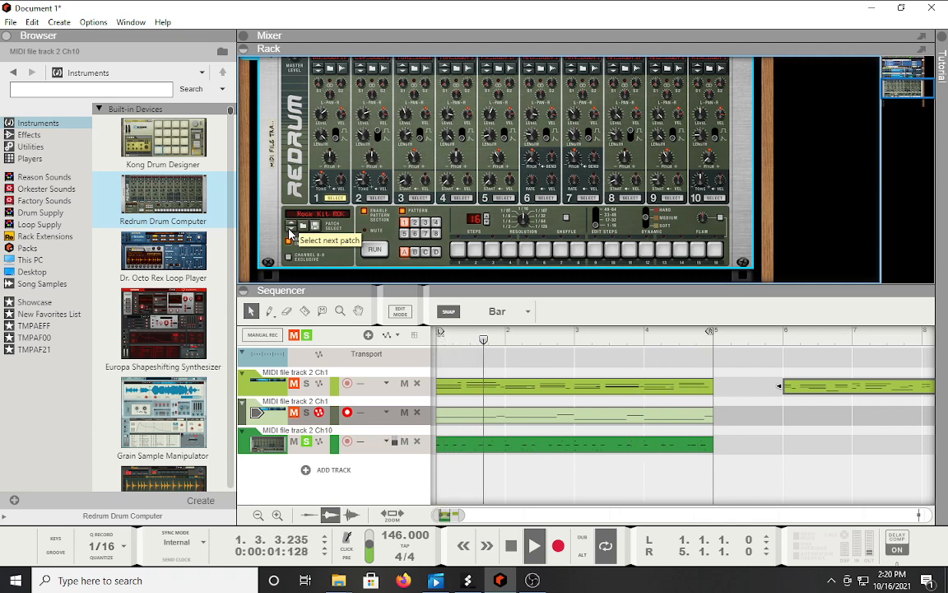
left_click(291, 227)
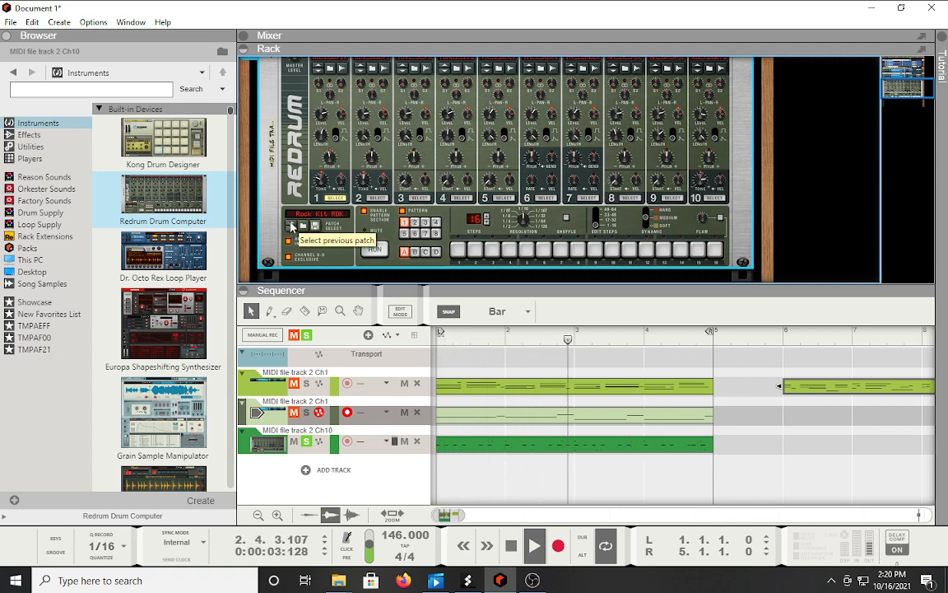
left_click(291, 224)
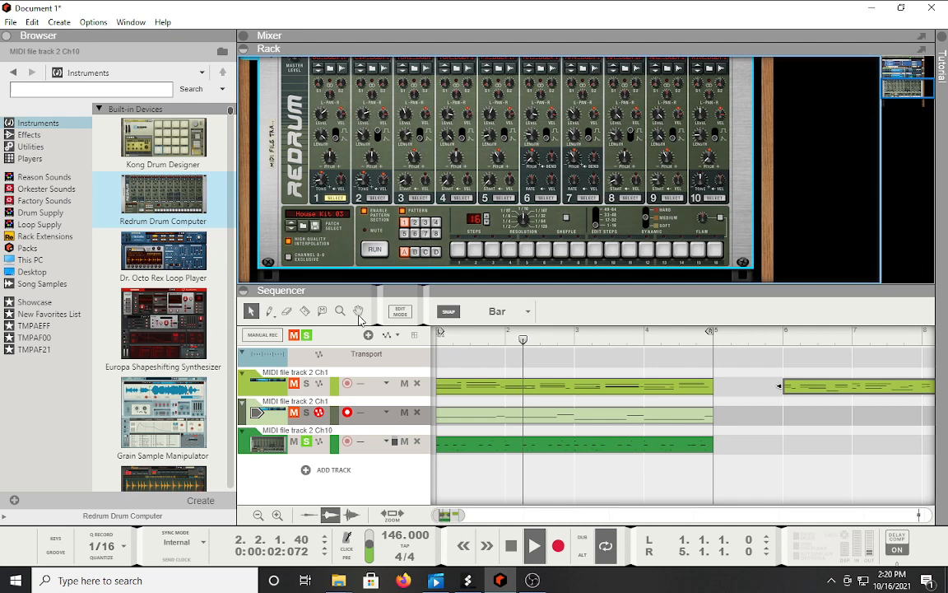
left_click(307, 413)
left_click(306, 385)
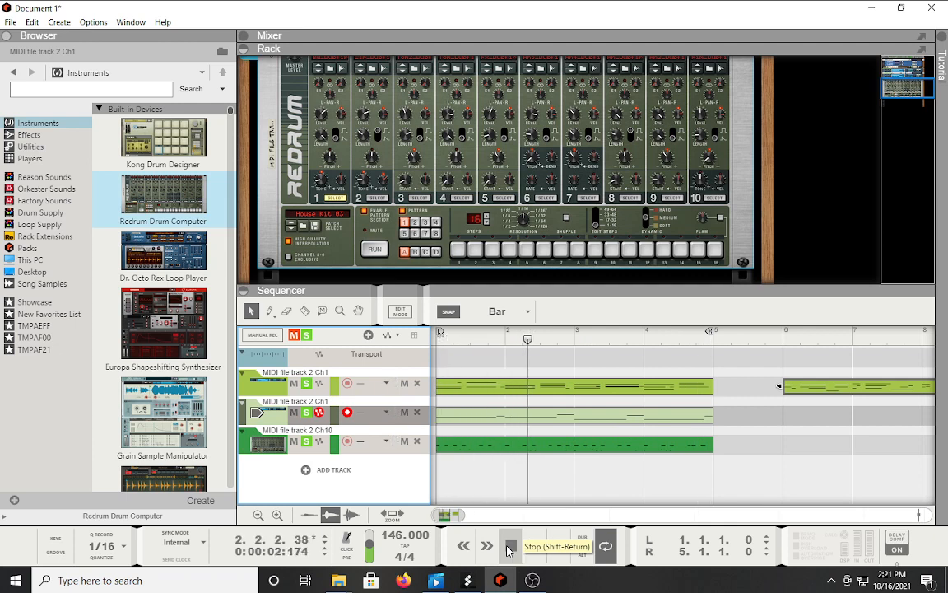
Switch Splash Pro to its Vocals panel, keeping the singer set to Female.
left_click(469, 580)
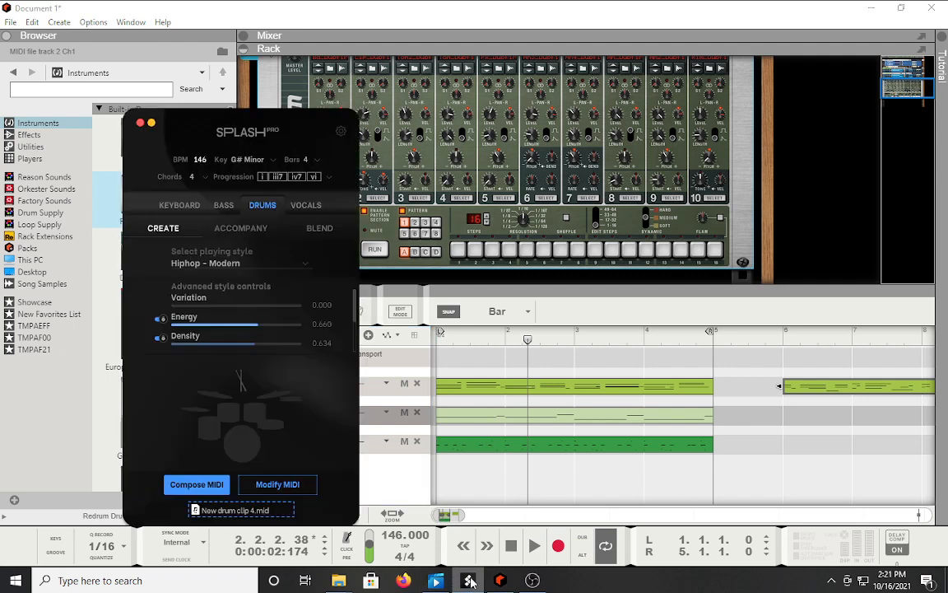
left_click(302, 206)
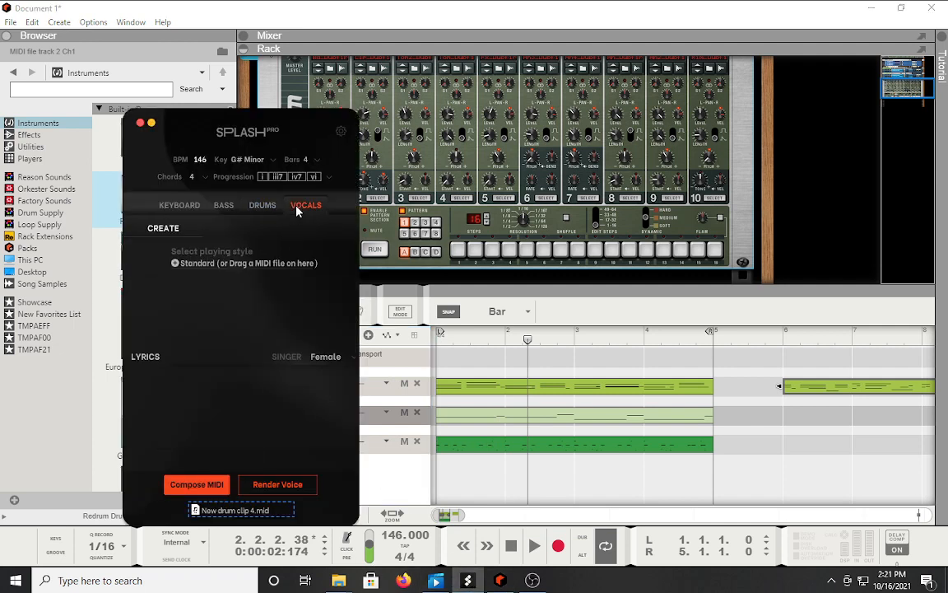
left_click(337, 358)
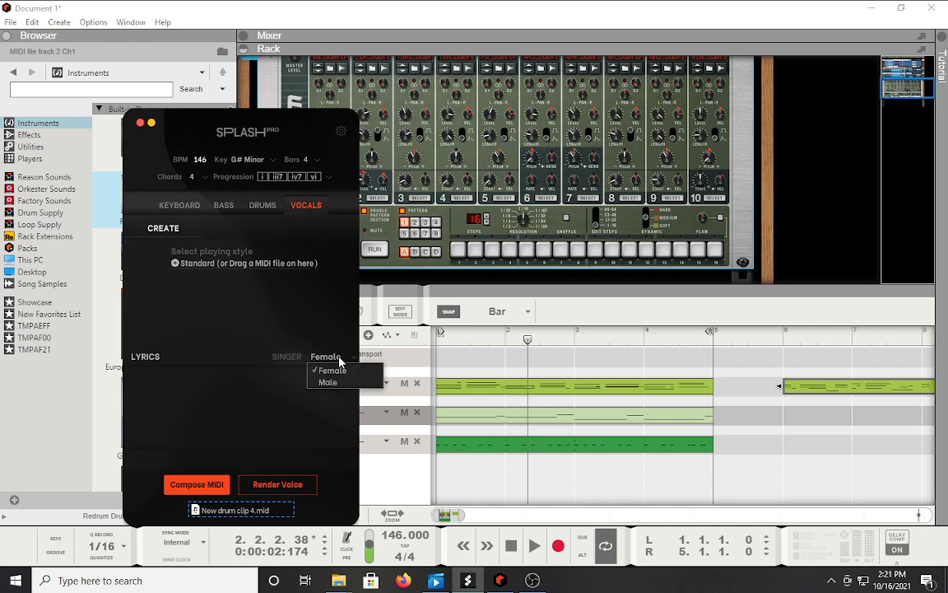
left_click(299, 309)
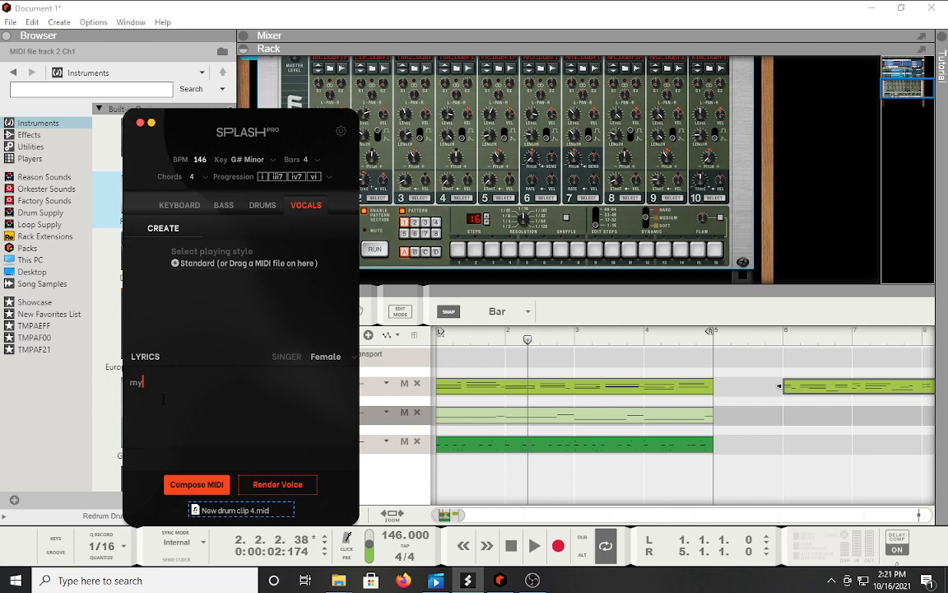
Render the typed lyrics to New vocal clip 5.wav and drop it below Reason's tracks.
type("do")
type("g stew")
type(" caln fl")
type("y fly")
type(" straight in")
type("to you")
type("r eye")
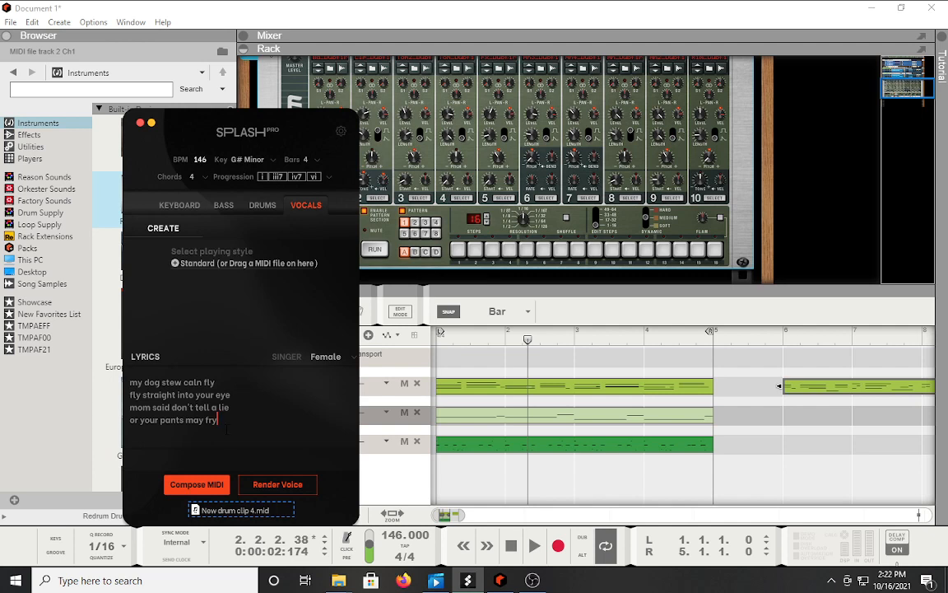
left_click(279, 485)
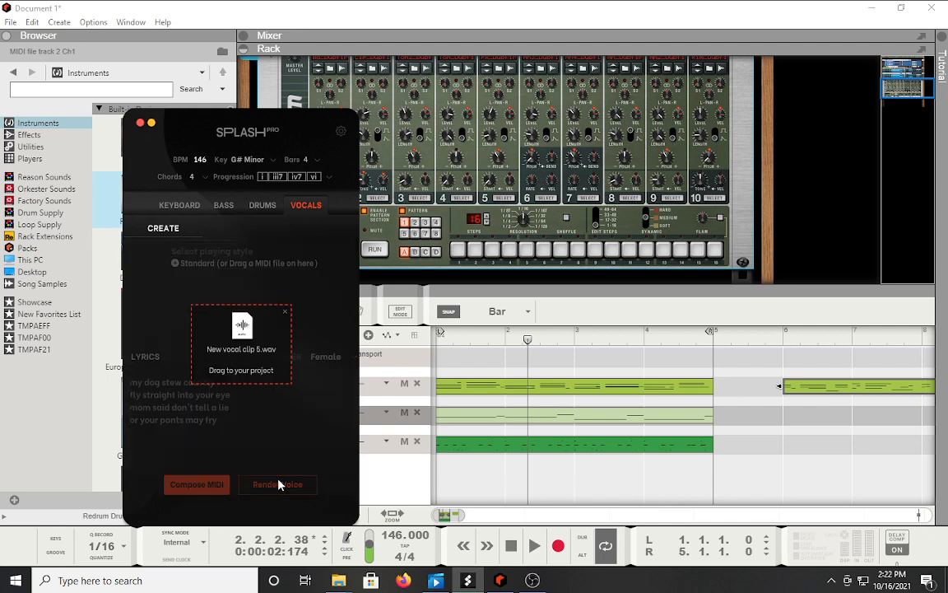
left_click_drag(246, 325, 451, 475)
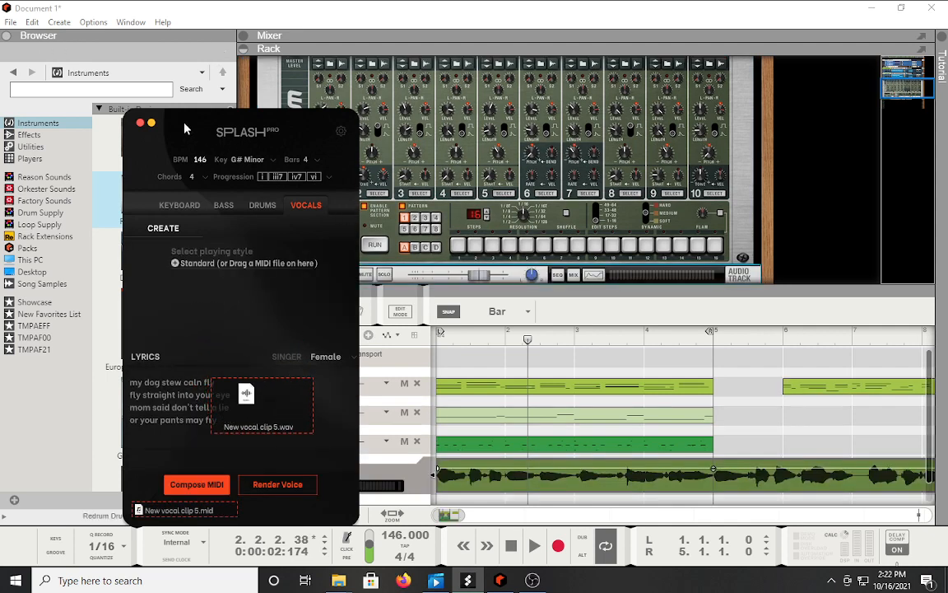
Delete the later clip on track 1 and move the loop end to bar 9.
left_click(810, 392)
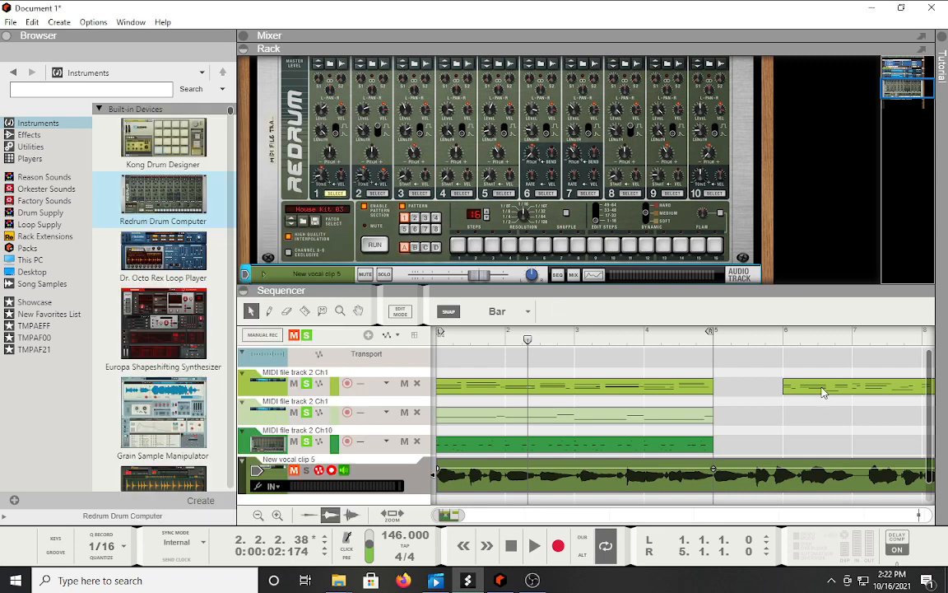
key("Delete")
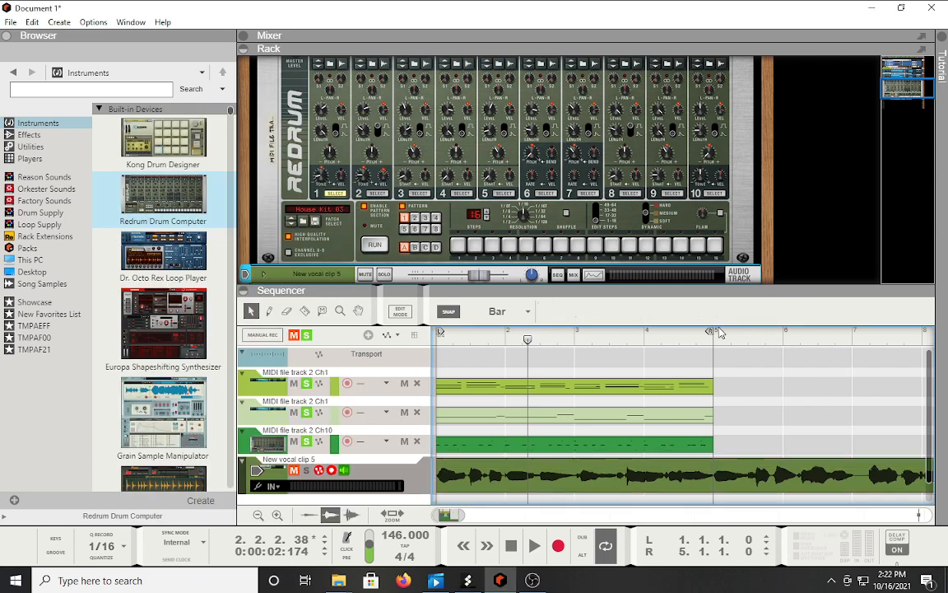
mouse_move(712, 334)
left_mouse_down()
mouse_move(856, 337)
mouse_move(864, 339)
mouse_move(823, 345)
mouse_move(876, 350)
left_mouse_up()
Solo the vocal track, play the song, and lower its fader to about -6 dB.
left_click(306, 334)
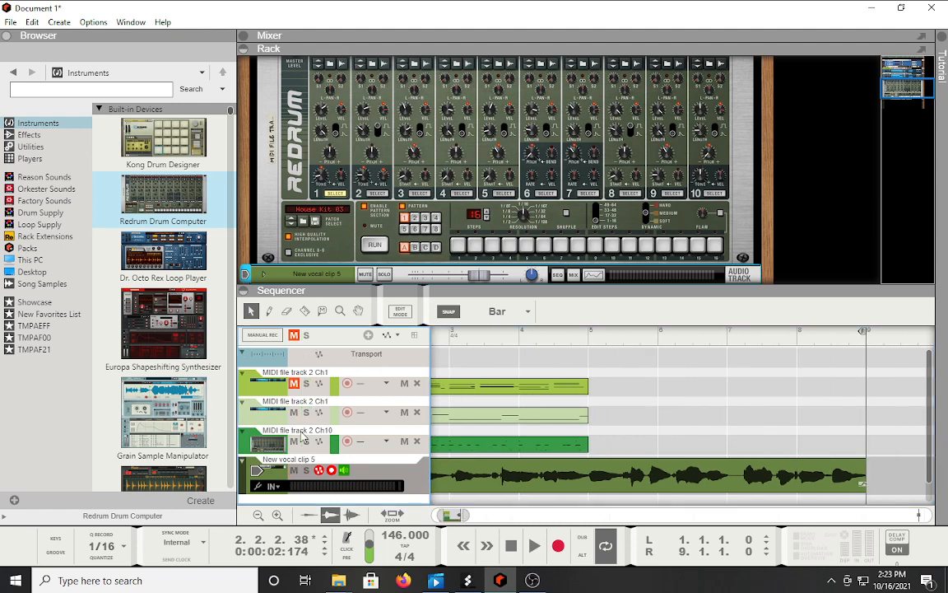
left_click(306, 470)
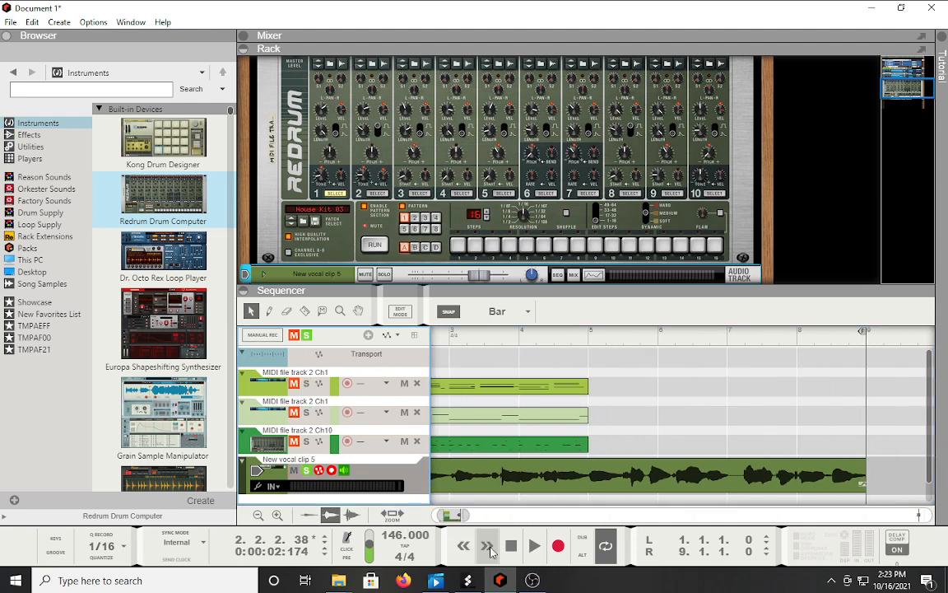
left_click(510, 546)
left_click(531, 547)
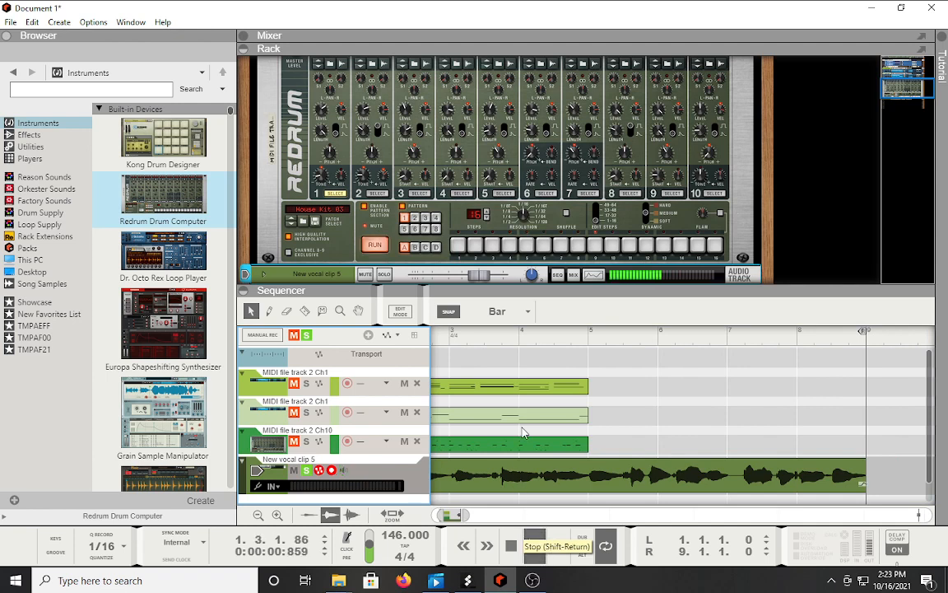
left_click_drag(481, 277, 466, 277)
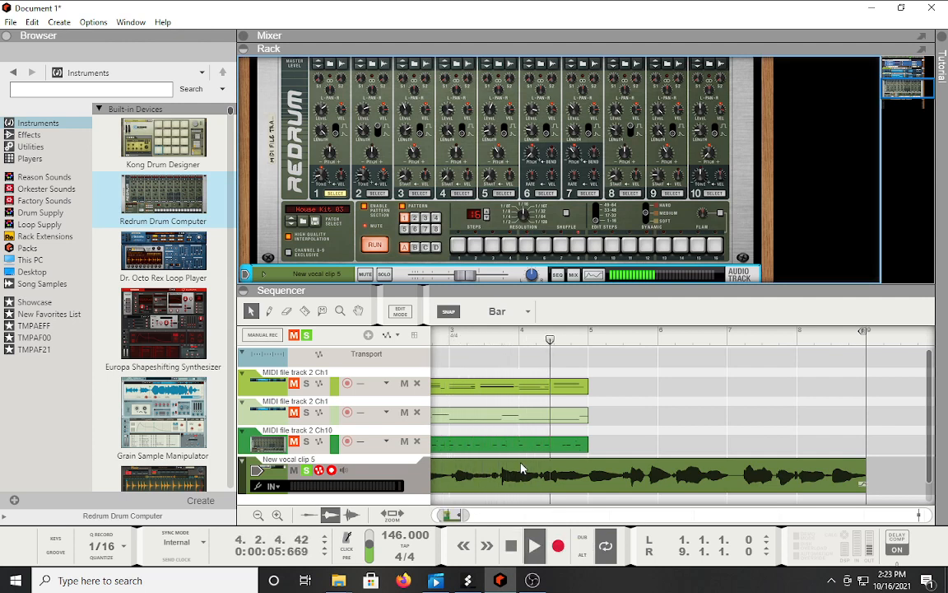
Replace the vocal clip with a re-rendered New vocal clip 6.wav placed at bar 1.
left_click(589, 481)
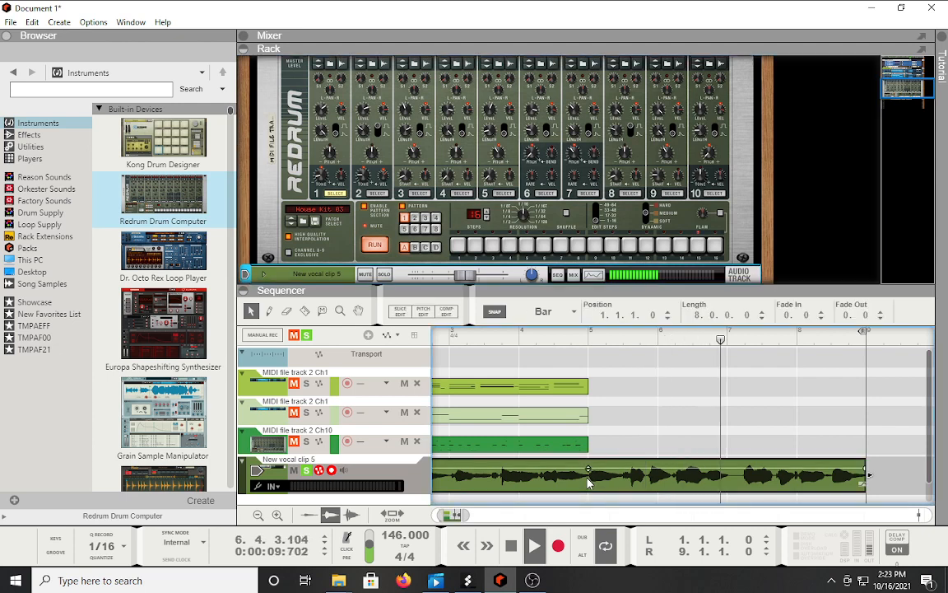
key("Delete")
double_click(517, 556)
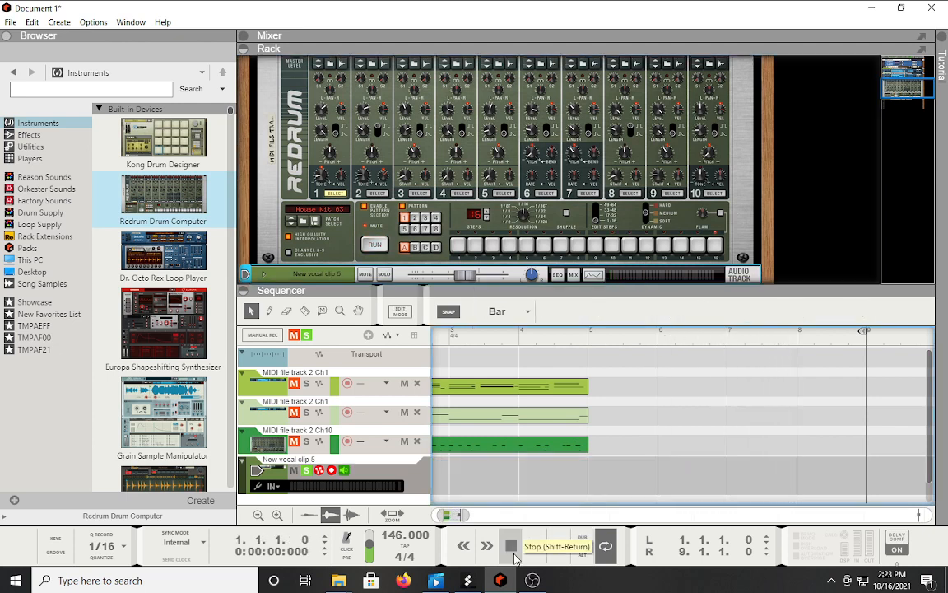
left_click(467, 580)
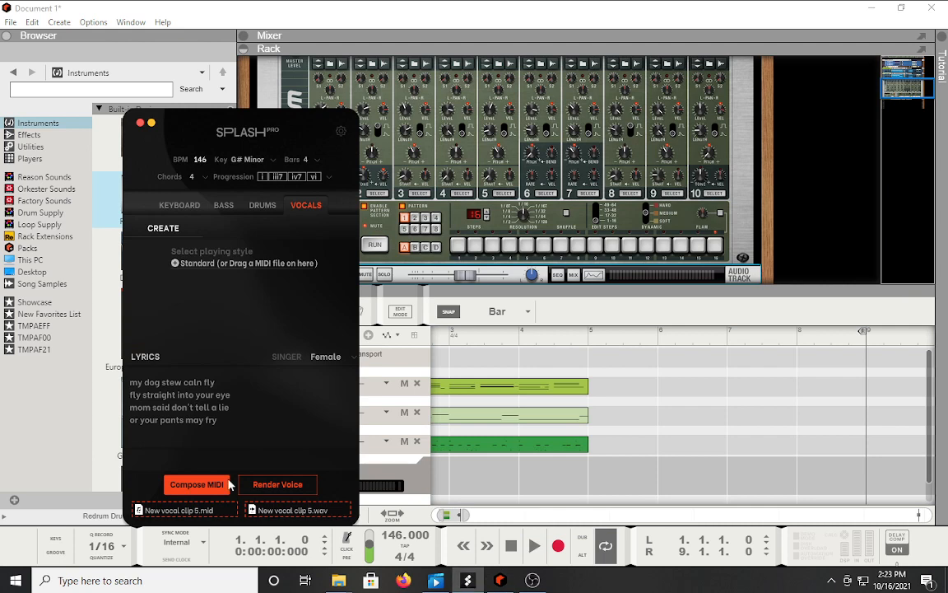
left_click(274, 487)
left_click_drag(250, 340, 444, 491)
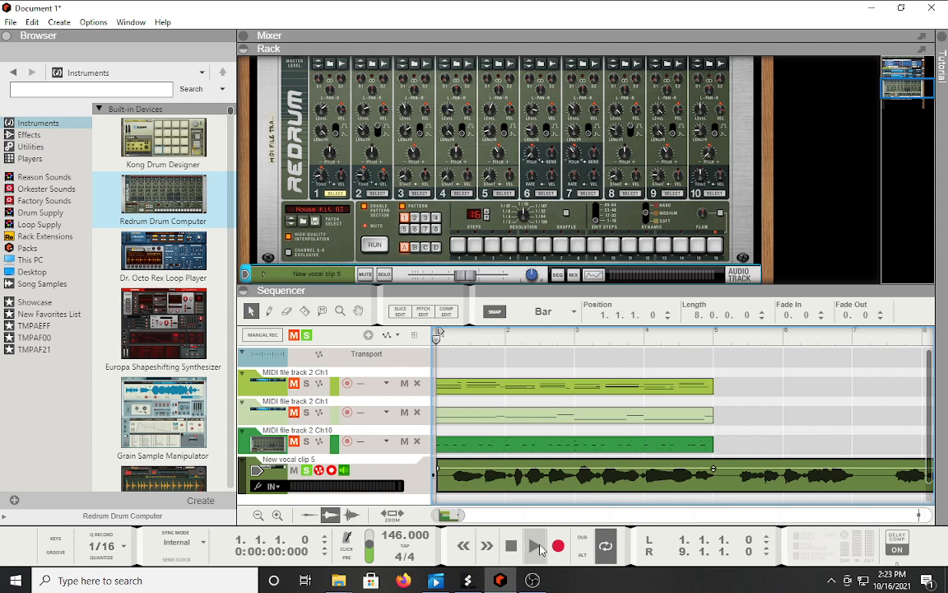
Duplicate the three MIDI clips with Ctrl+D so they fill bars 5–8.
left_click(535, 546)
left_click_drag(509, 355, 535, 446)
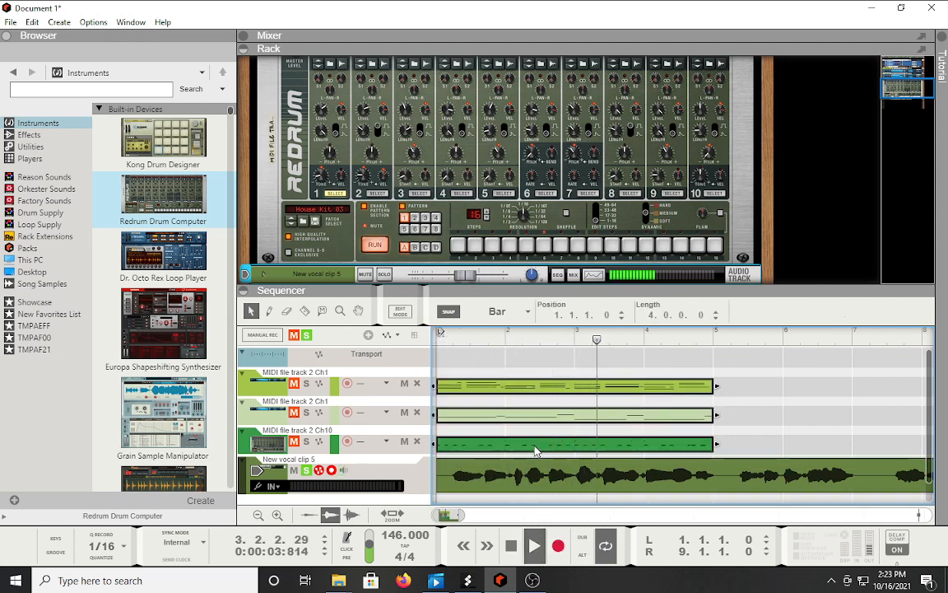
key("ctrl+d")
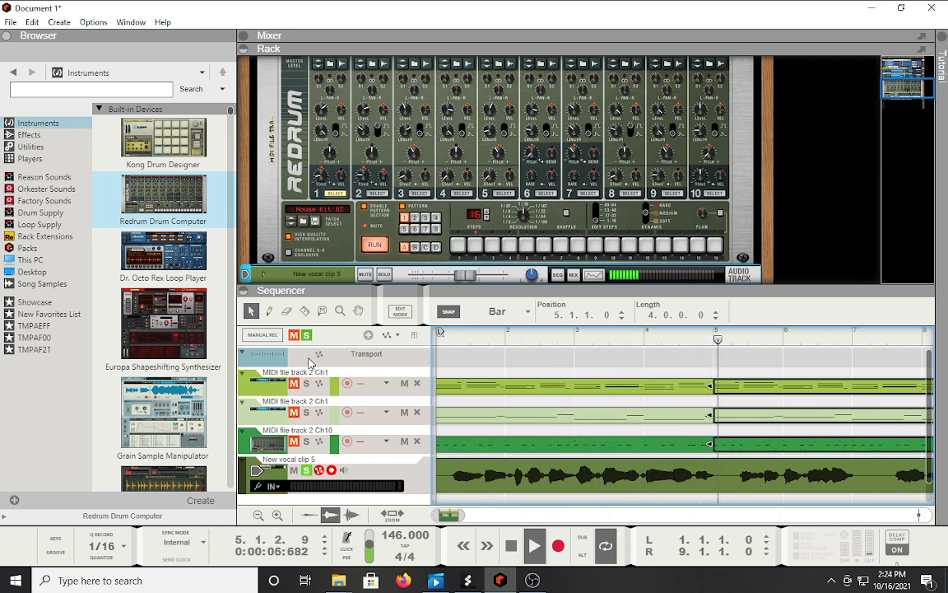
Solo the first two MIDI tracks.
left_click(307, 385)
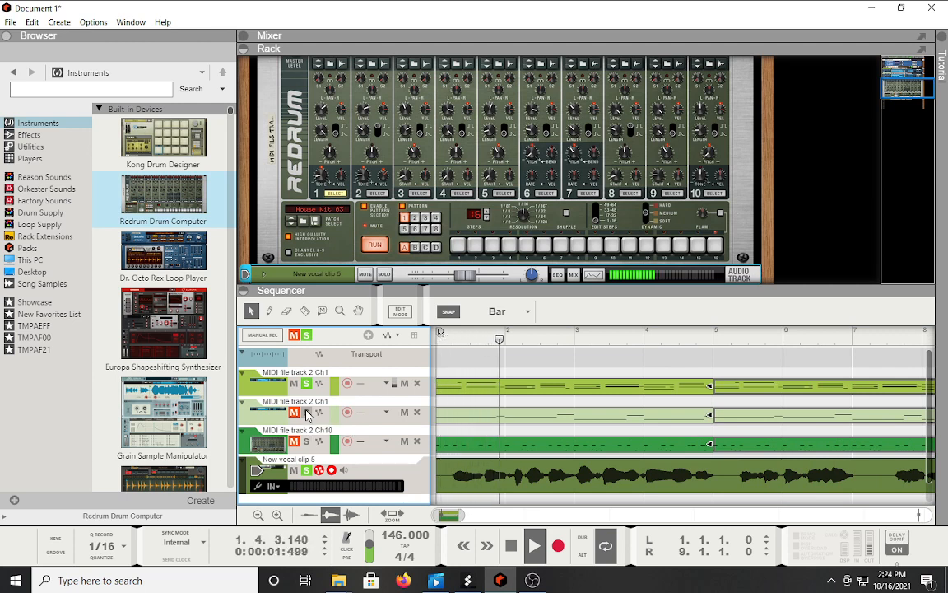
left_click(307, 413)
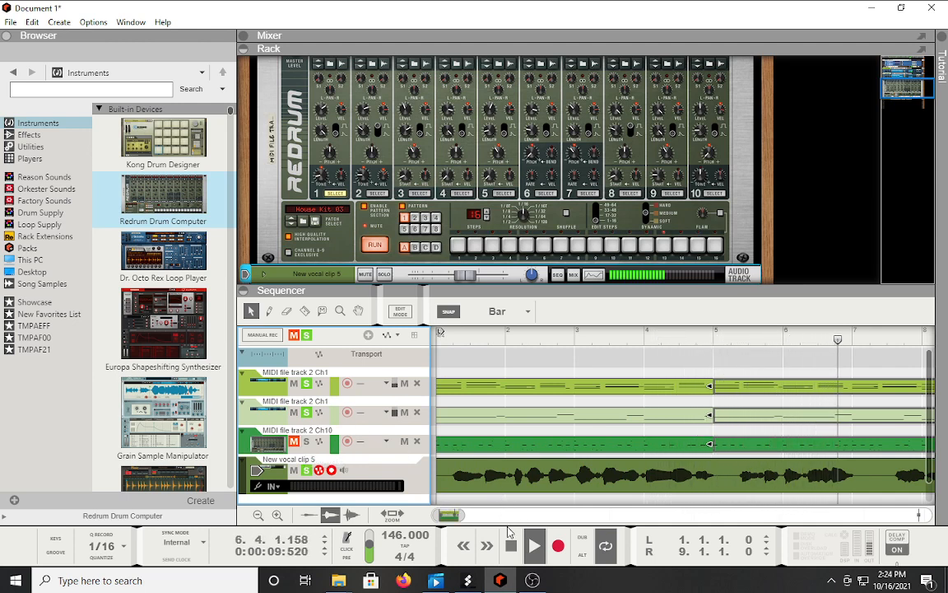
left_click(533, 580)
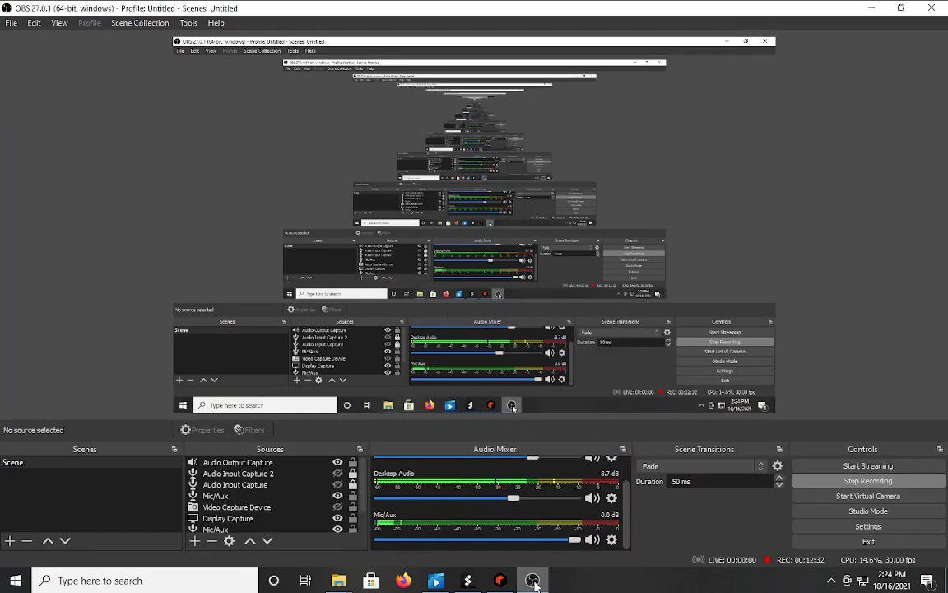
left_click(499, 580)
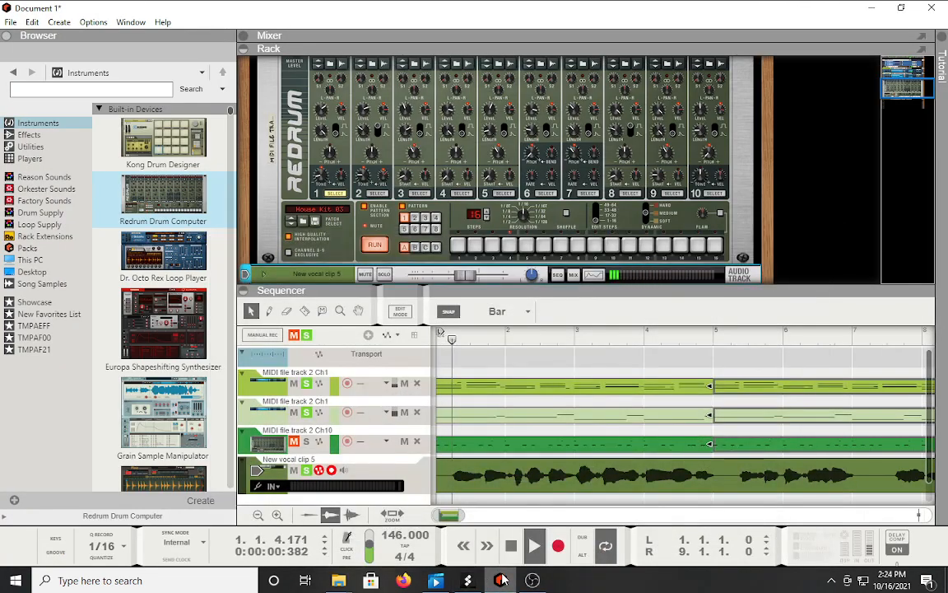
Stop, restart playback, and unsolo both MIDI tracks so the vocal plays alone.
left_click(510, 546)
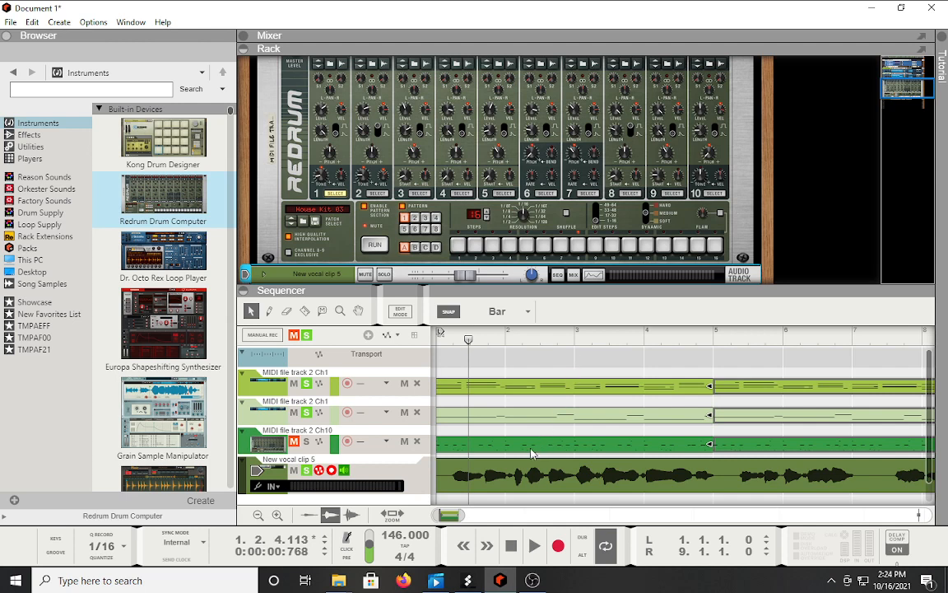
scroll(575, 372, "down", 1)
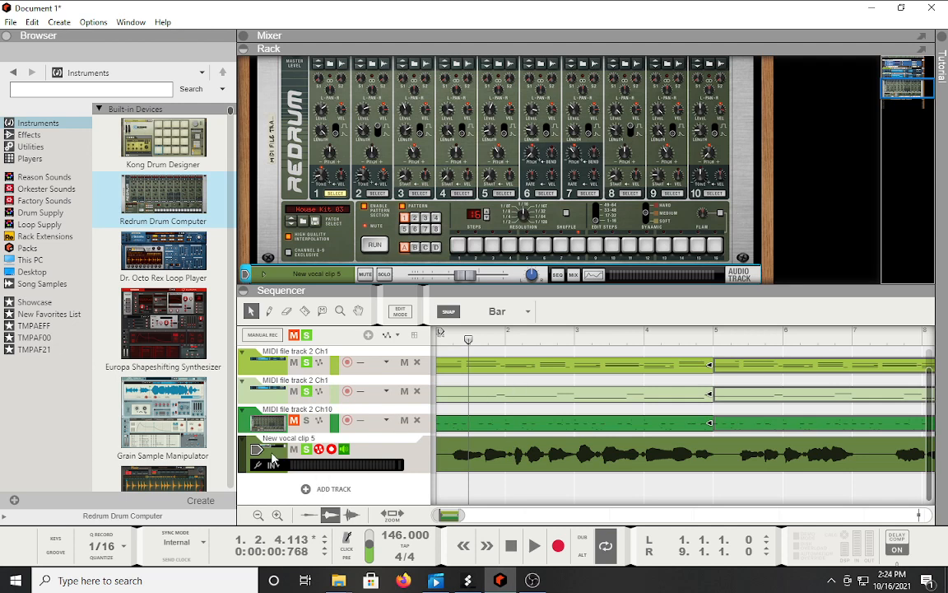
scroll(444, 222, "down", 3)
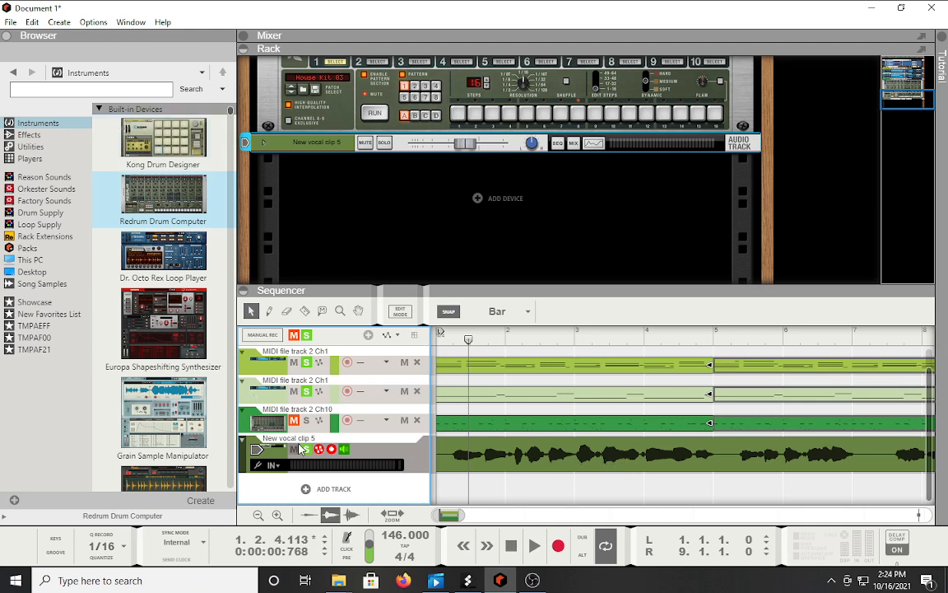
left_click(534, 546)
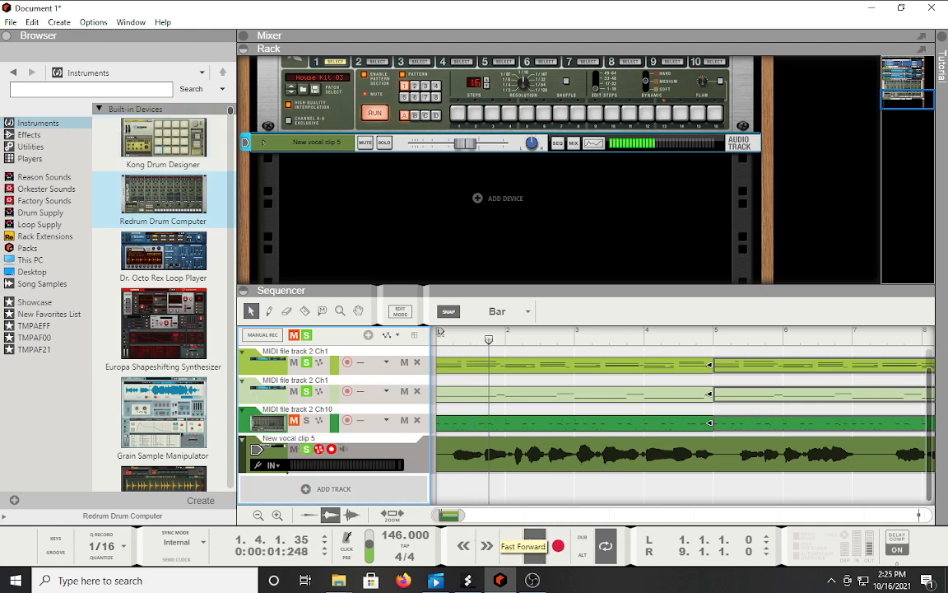
left_click(307, 391)
left_click(307, 363)
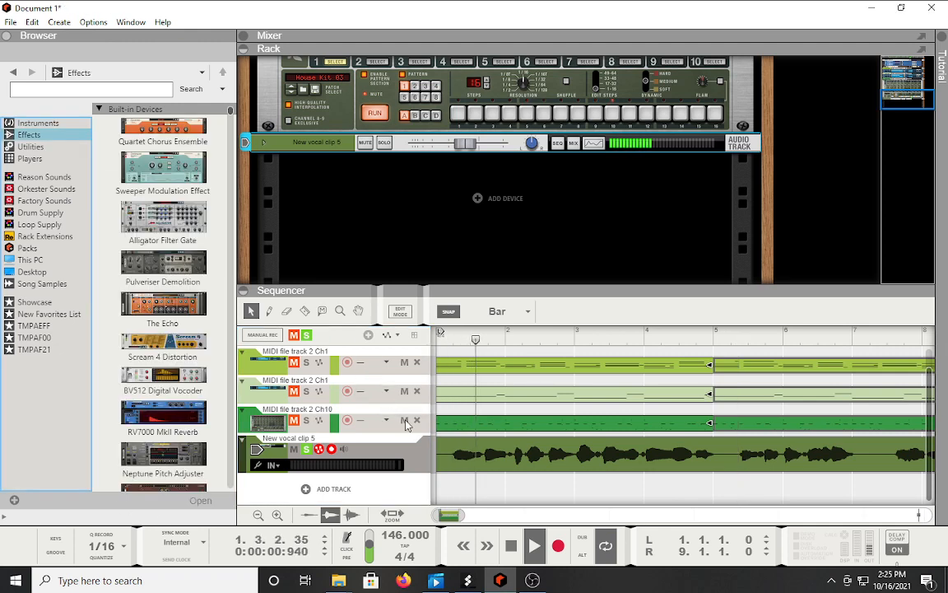
Insert a Neptune Pitch Adjuster on the vocal track with Formant on and shift at -8.
scroll(161, 412, "down", 4)
scroll(173, 391, "up", 3)
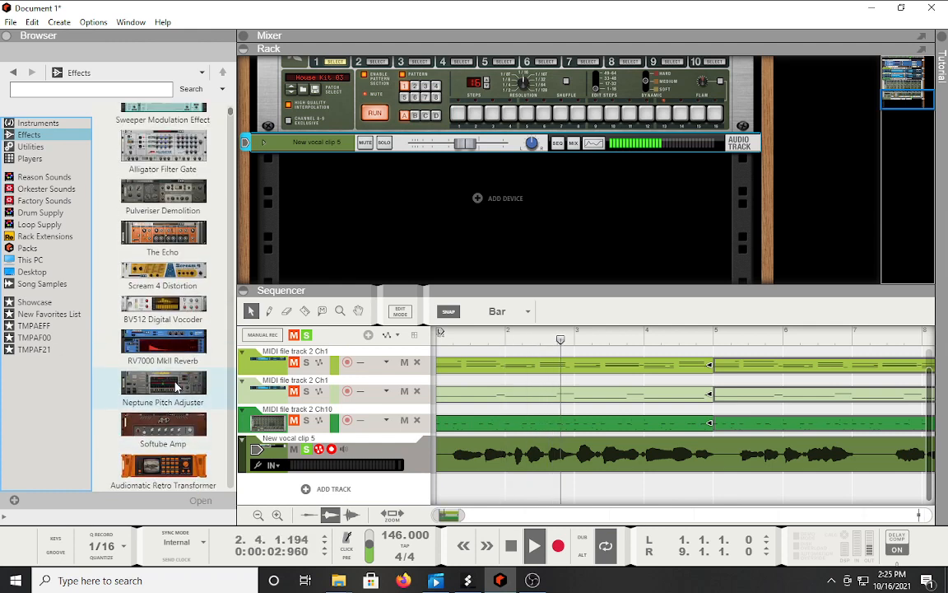
mouse_move(175, 387)
left_mouse_down()
mouse_move(345, 285)
mouse_move(381, 211)
mouse_move(547, 204)
mouse_move(553, 242)
left_mouse_up()
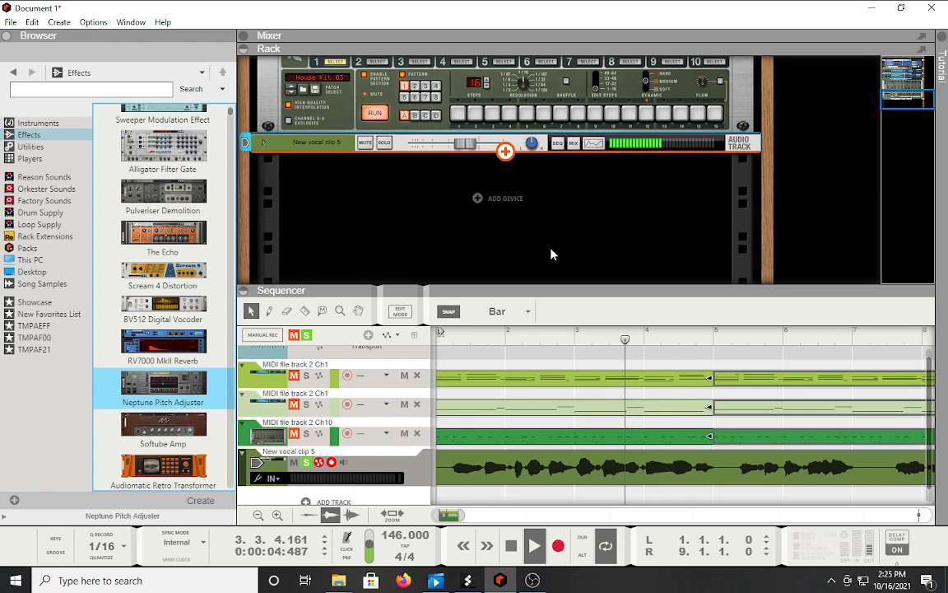
left_click_drag(552, 255, 551, 254)
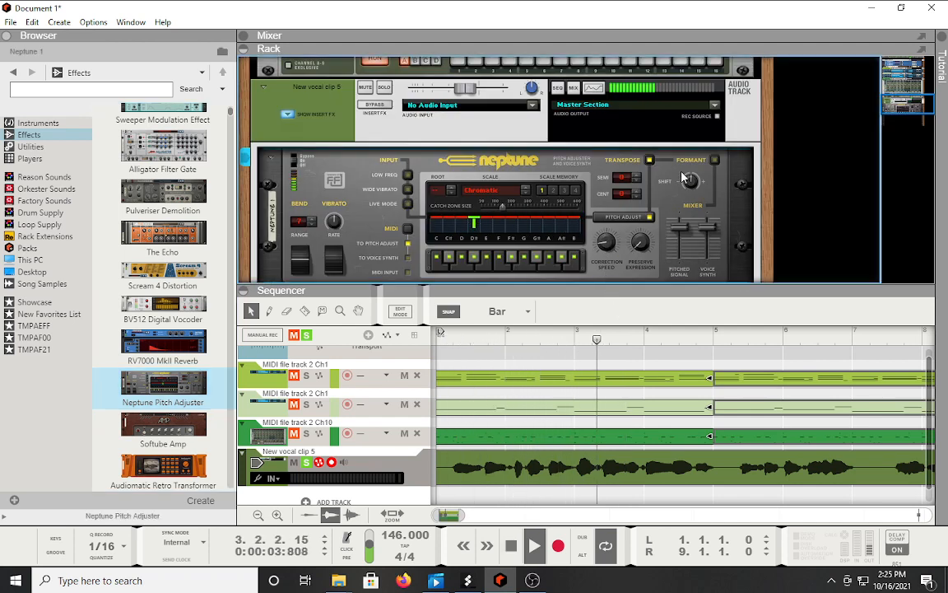
left_click(713, 160)
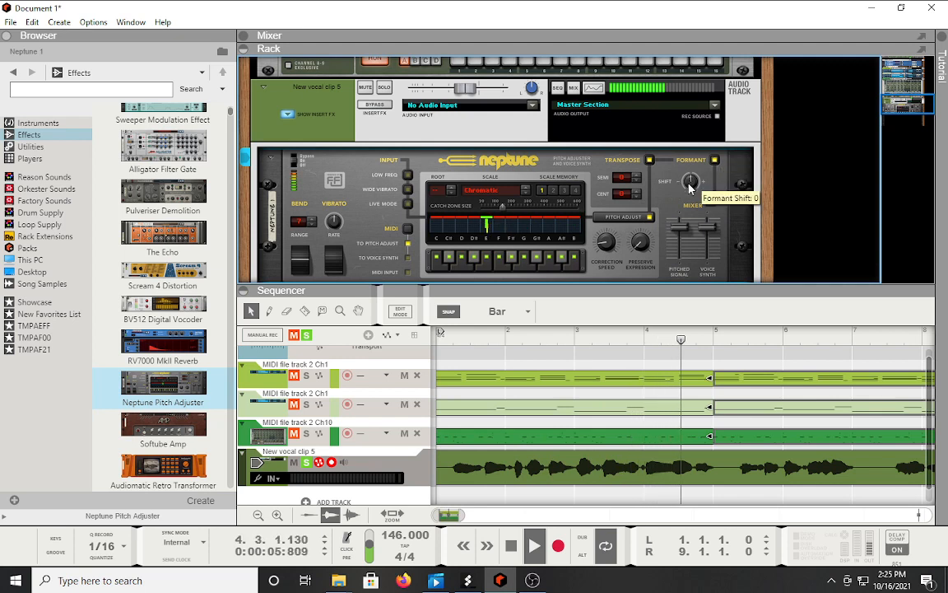
left_click_drag(689, 194, 690, 196)
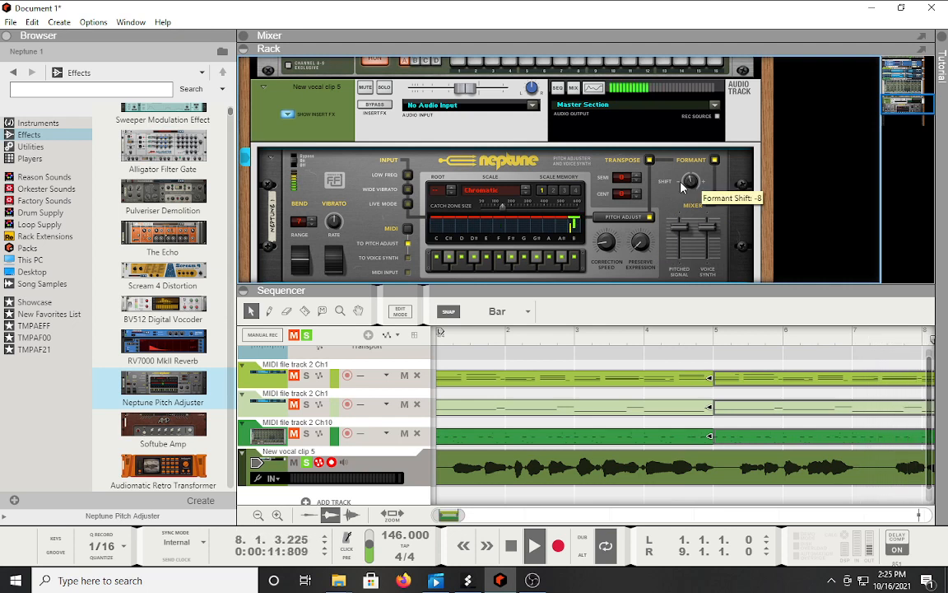
scroll(370, 227, "down", 3)
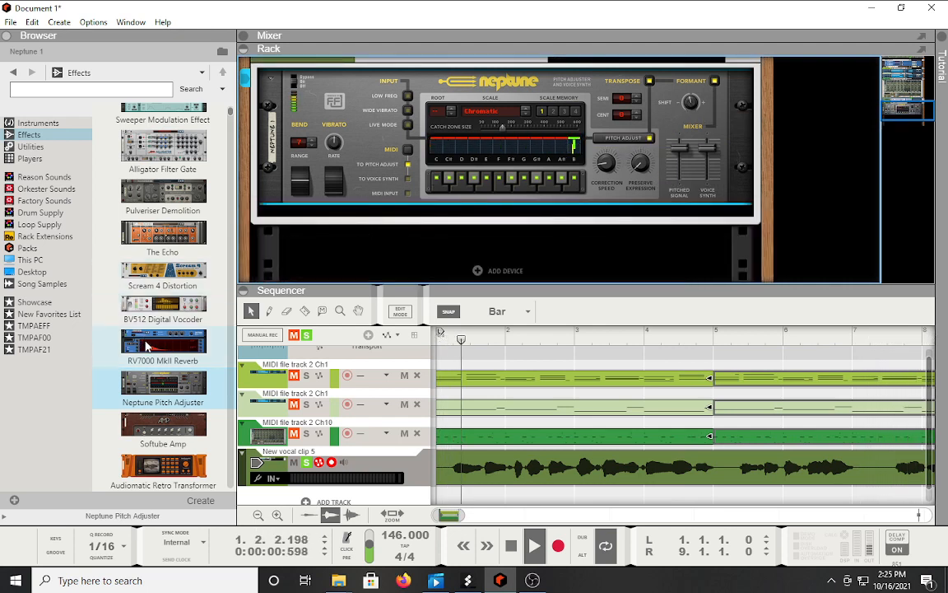
Add an RV7000 MkII Reverb with the ALL Plate Spread patch after Neptune and lower its decay from 95 to about 70.
left_click_drag(163, 344, 403, 193)
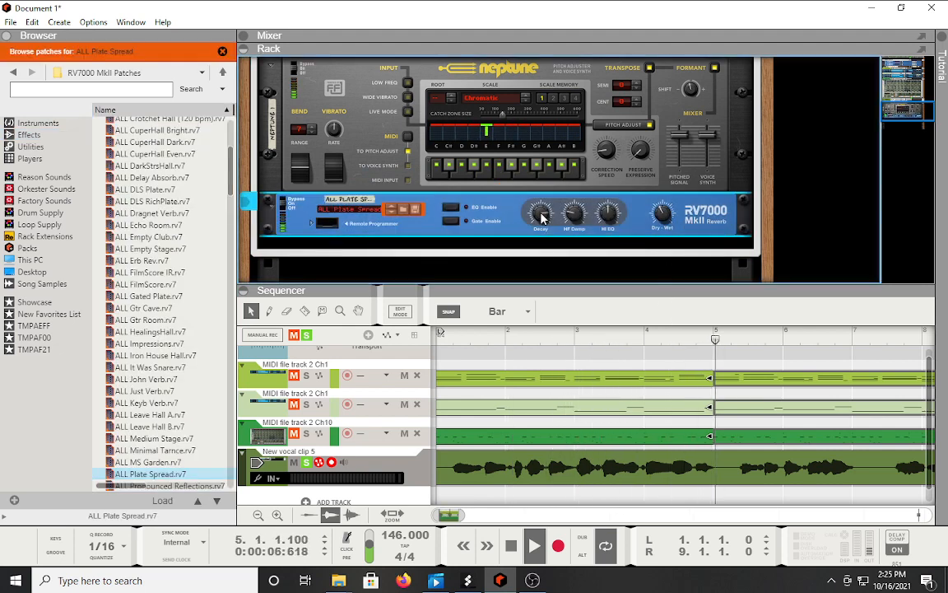
left_click_drag(543, 234, 542, 264)
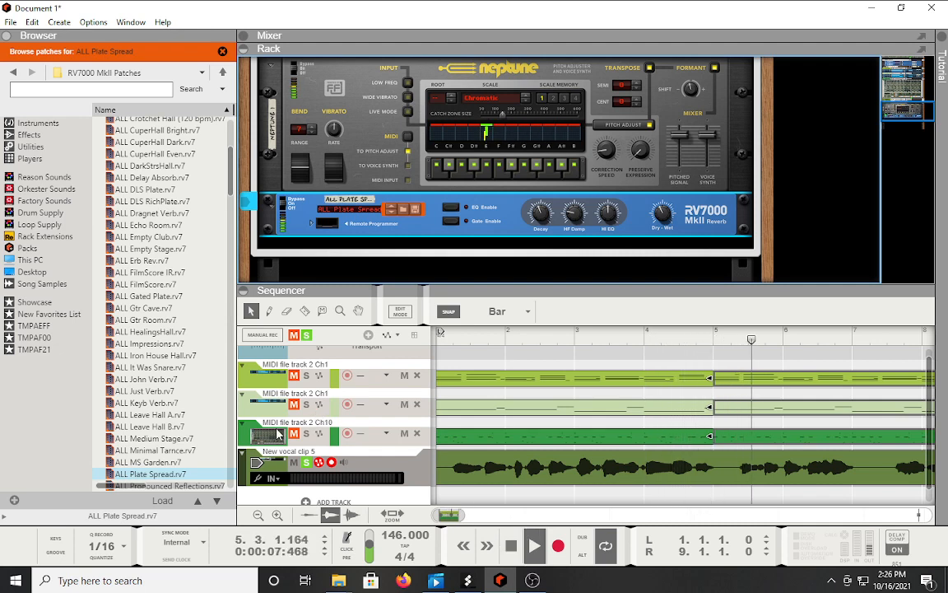
Re-enable solo on the drum track and both other MIDI tracks so they play with the vocal.
left_click(307, 434)
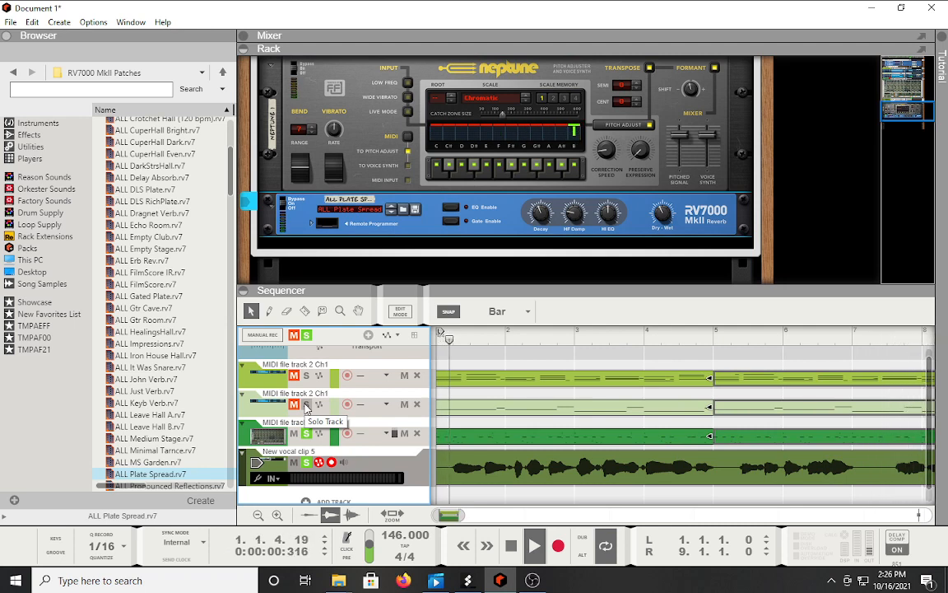
left_click(307, 404)
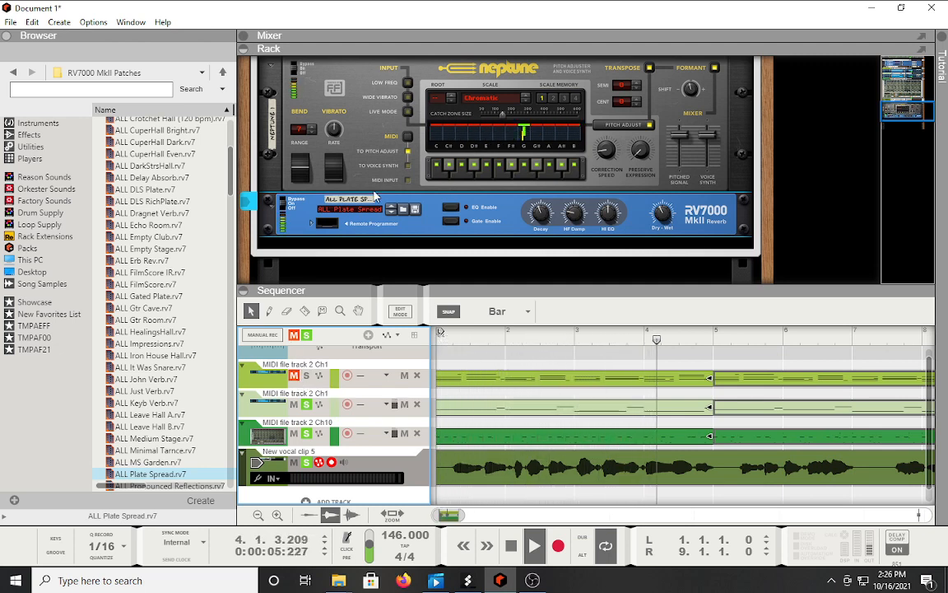
left_click(307, 376)
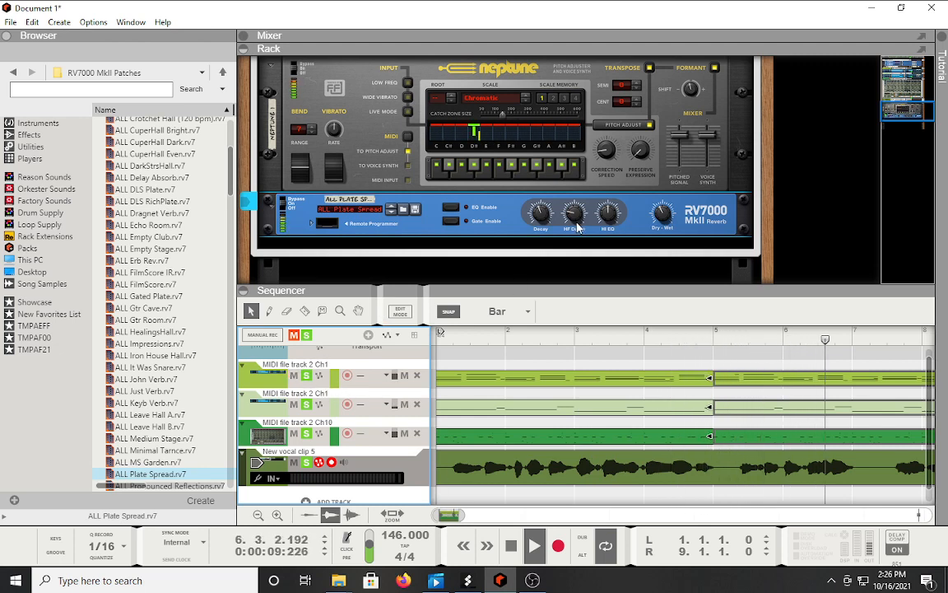
Raise the vocal track level to about -0.5 dB, select the RV7000, and stop playback.
scroll(471, 166, "up", 5)
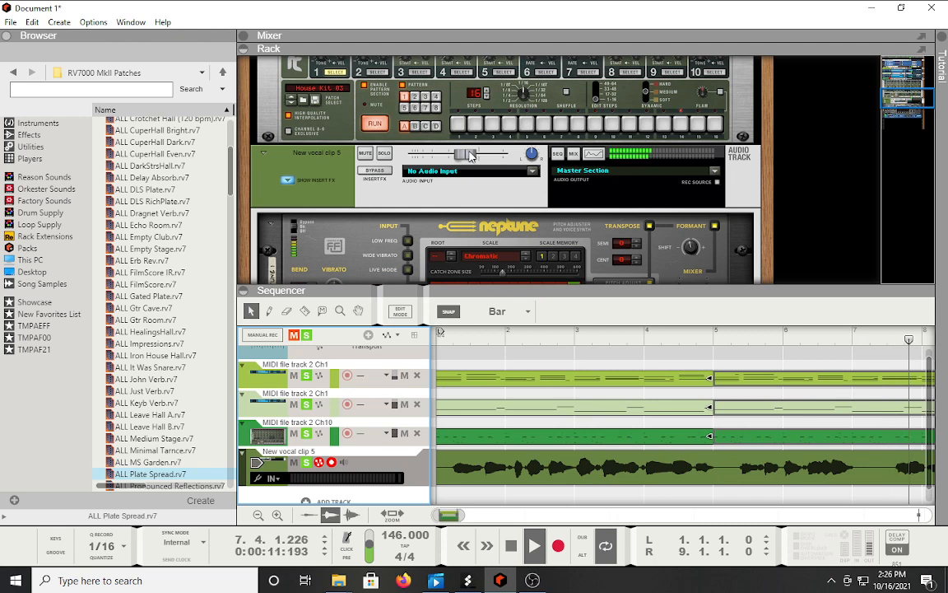
mouse_move(473, 156)
left_mouse_down()
mouse_move(492, 158)
mouse_move(484, 160)
left_mouse_up()
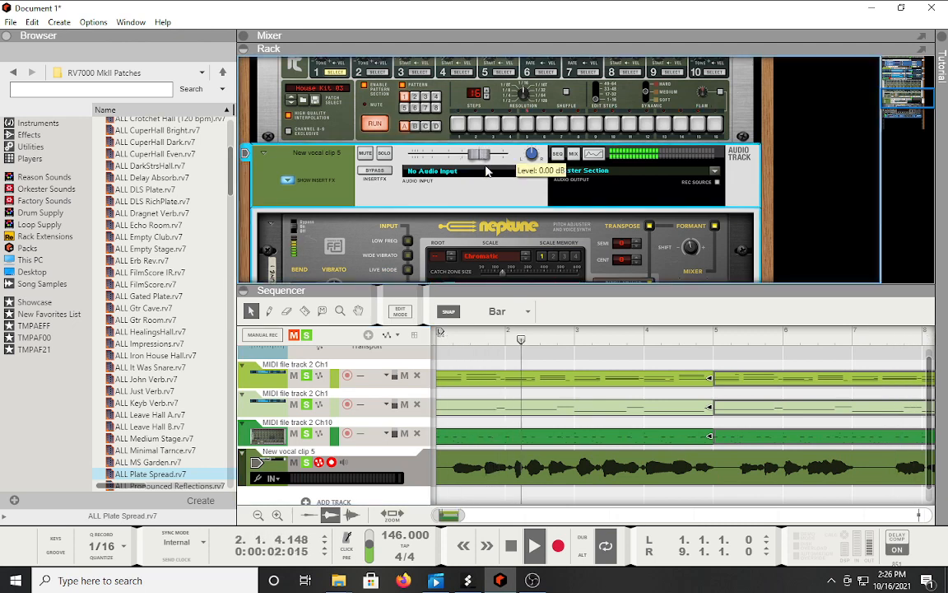
scroll(663, 250, "down", 5)
left_click(665, 232)
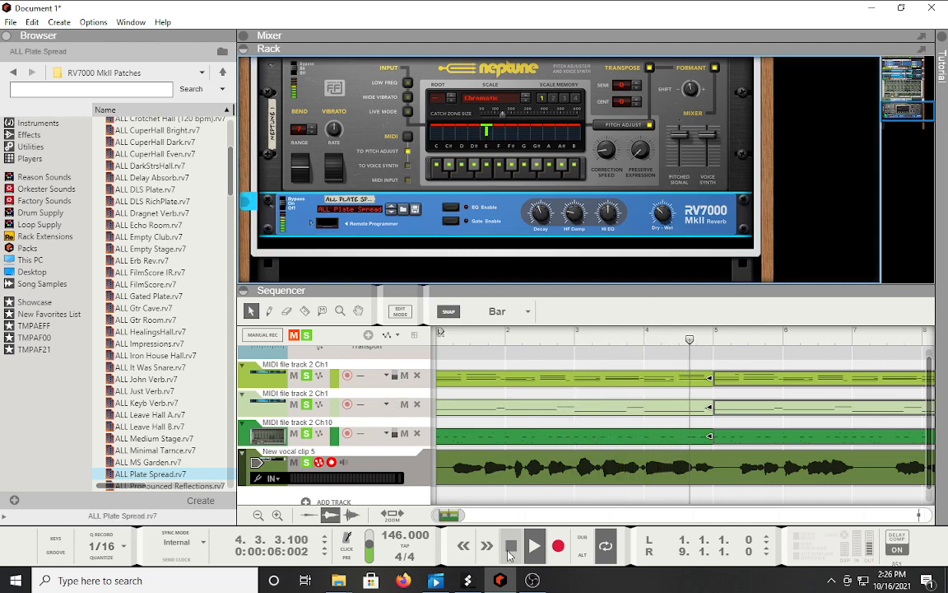
left_click(508, 550)
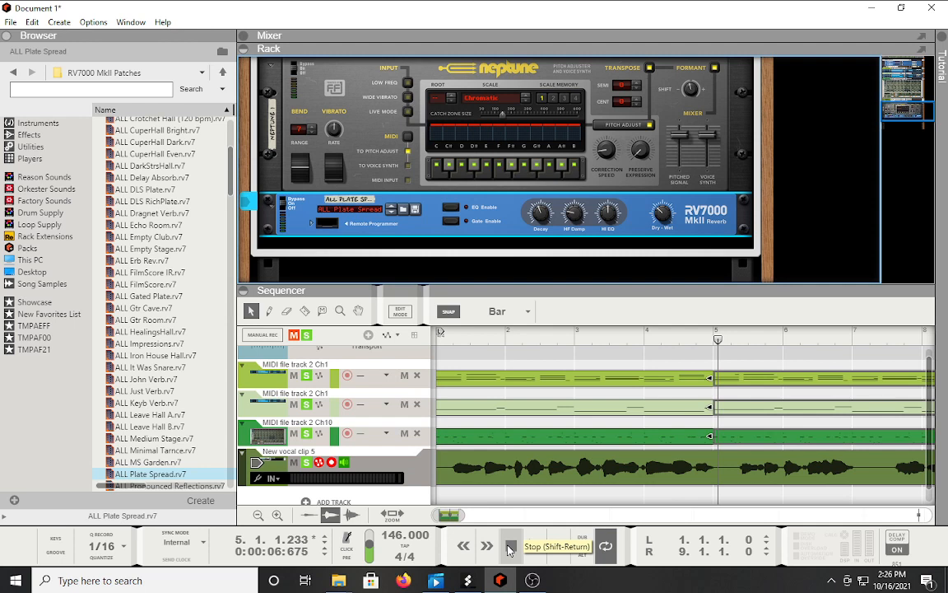
Bring the Splash Pro window in front of Reason, showing its Vocals panel with the lyrics.
left_click(467, 580)
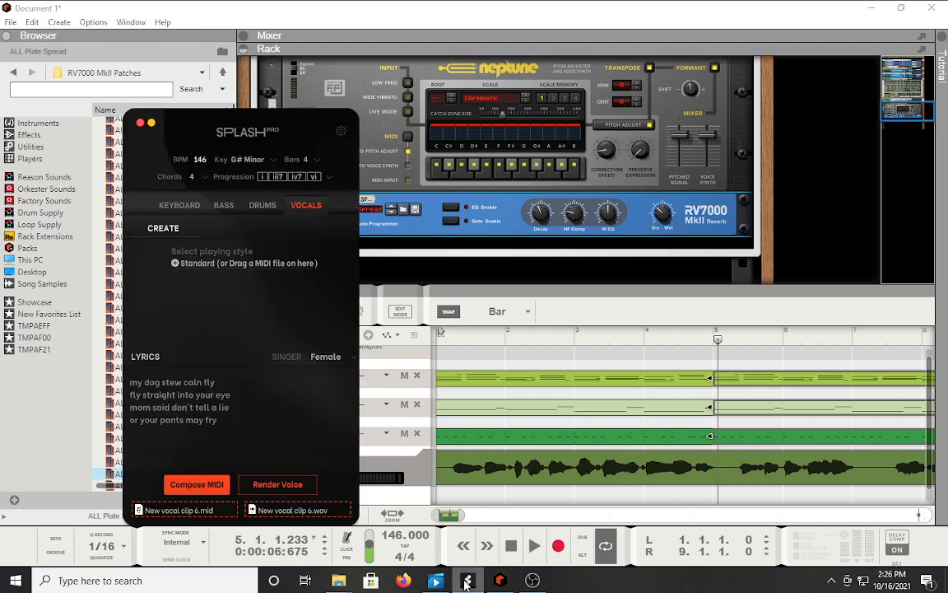